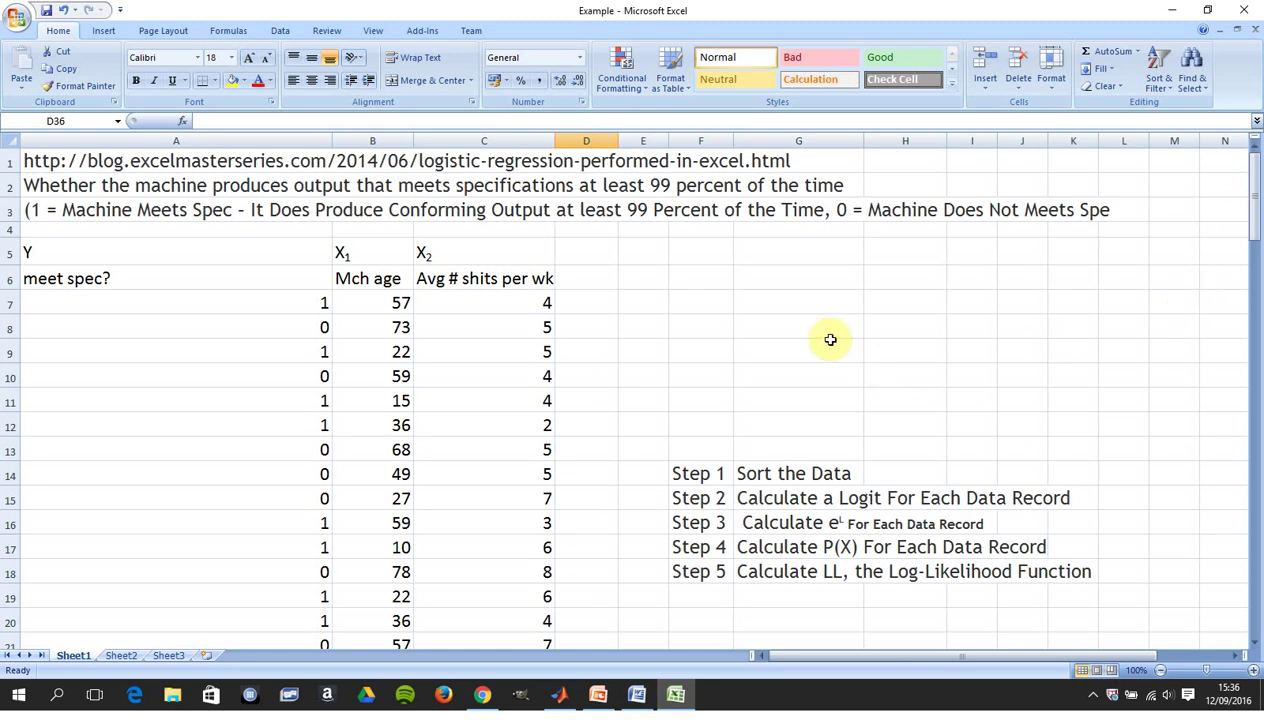
- Review the source address, description, first data records (age 73, 5 shifts) and five-step list
{"action": "left_click", "coordinate": [268, 163]}
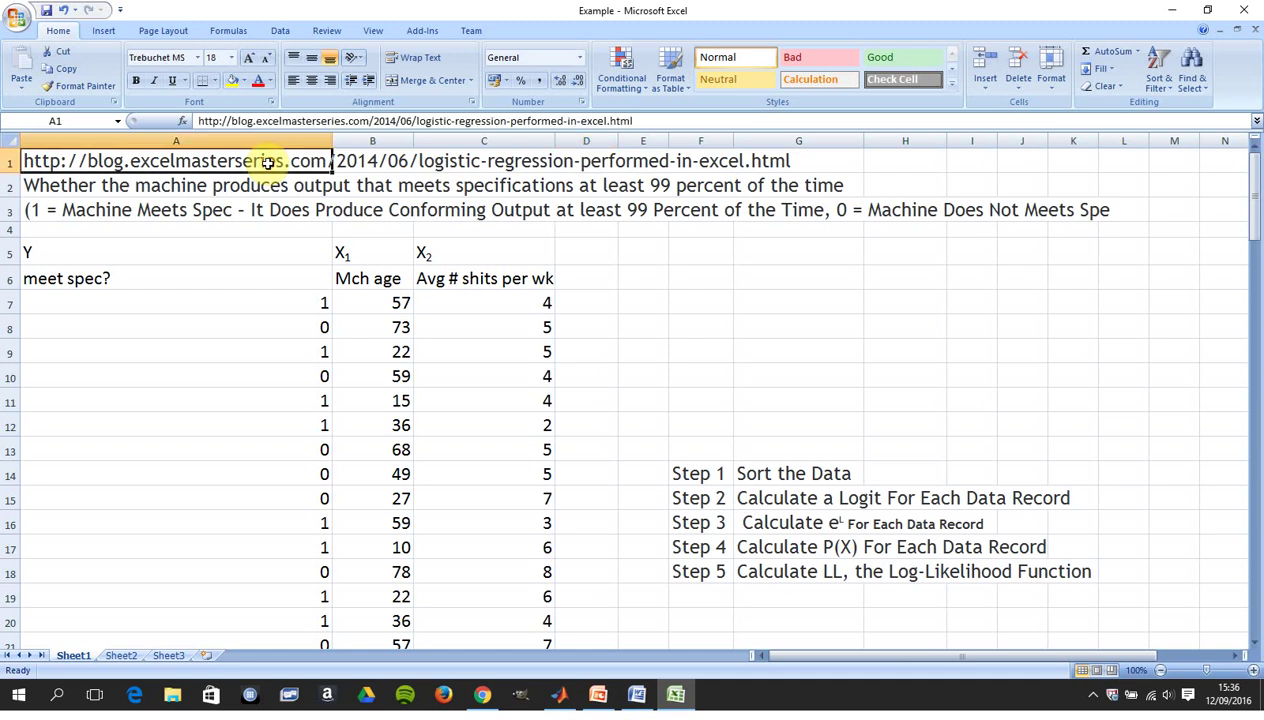
{"action": "key", "text": "Down"}
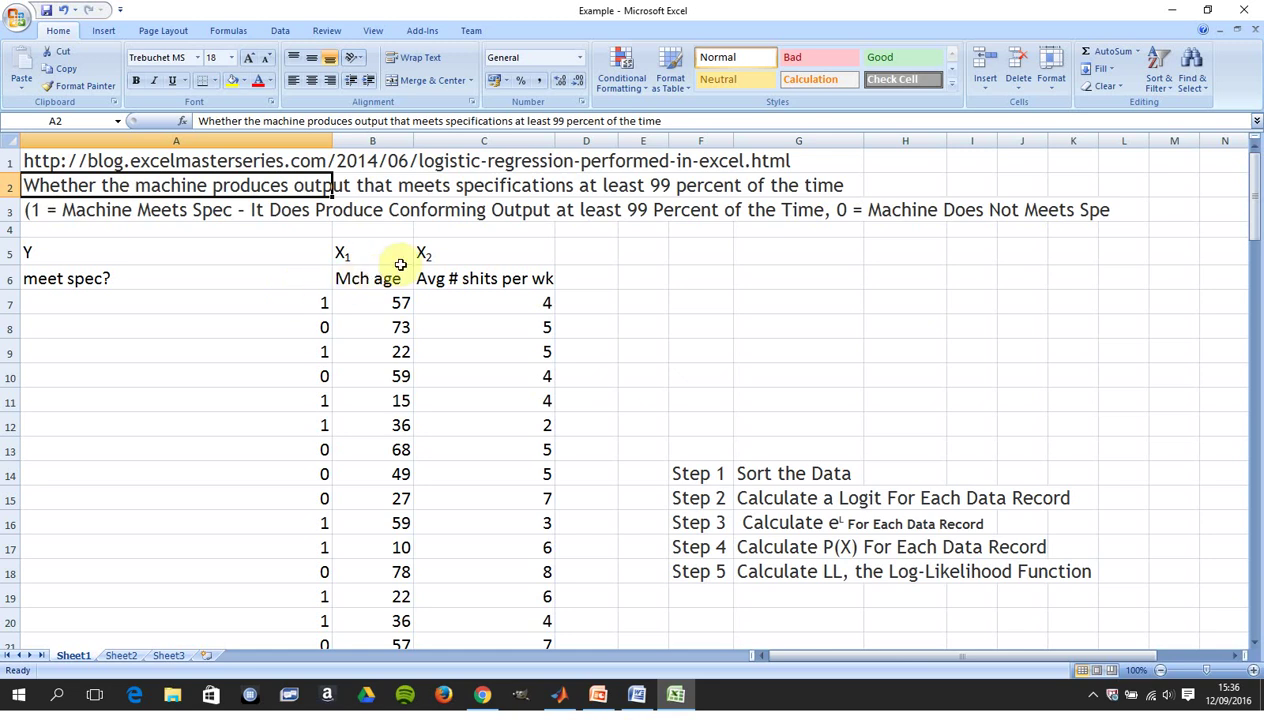
{"action": "key", "text": "Down"}
{"action": "key", "text": "Down"}
{"action": "key", "text": "Down"}
{"action": "key", "text": "Down"}
{"action": "key", "text": "Down"}
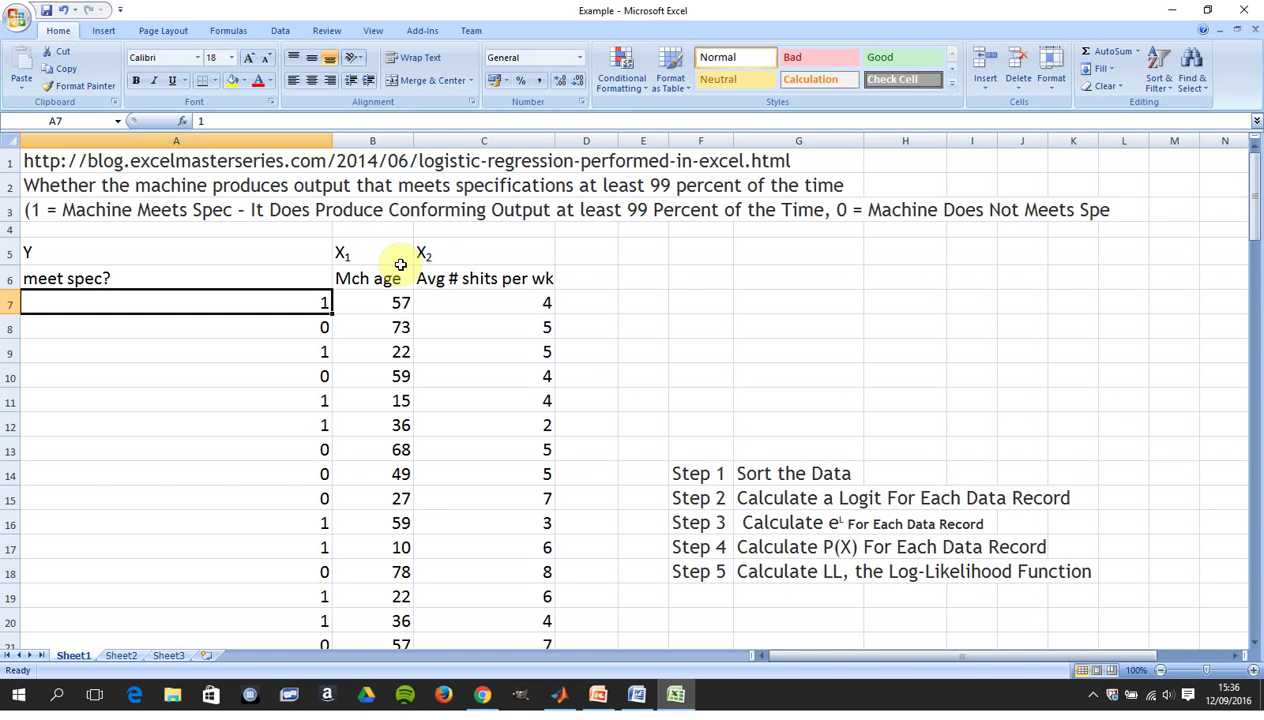
{"action": "key", "text": "Down"}
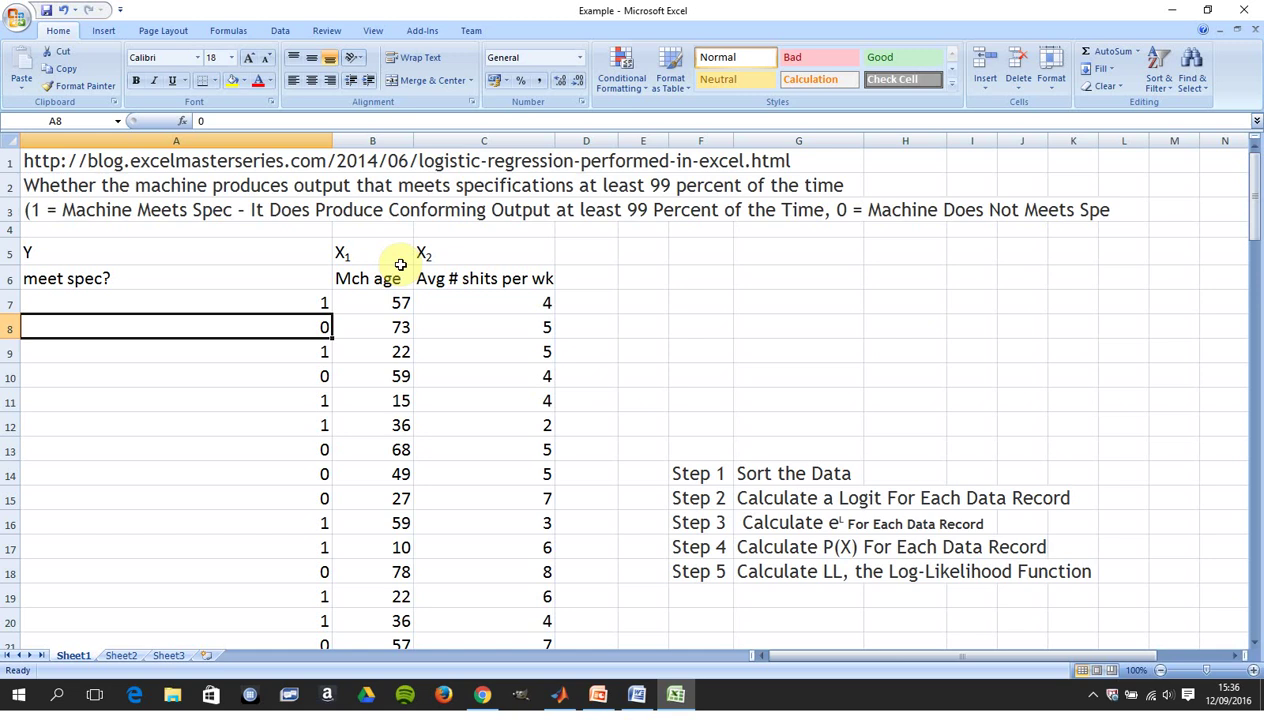
{"action": "key", "text": "Right"}
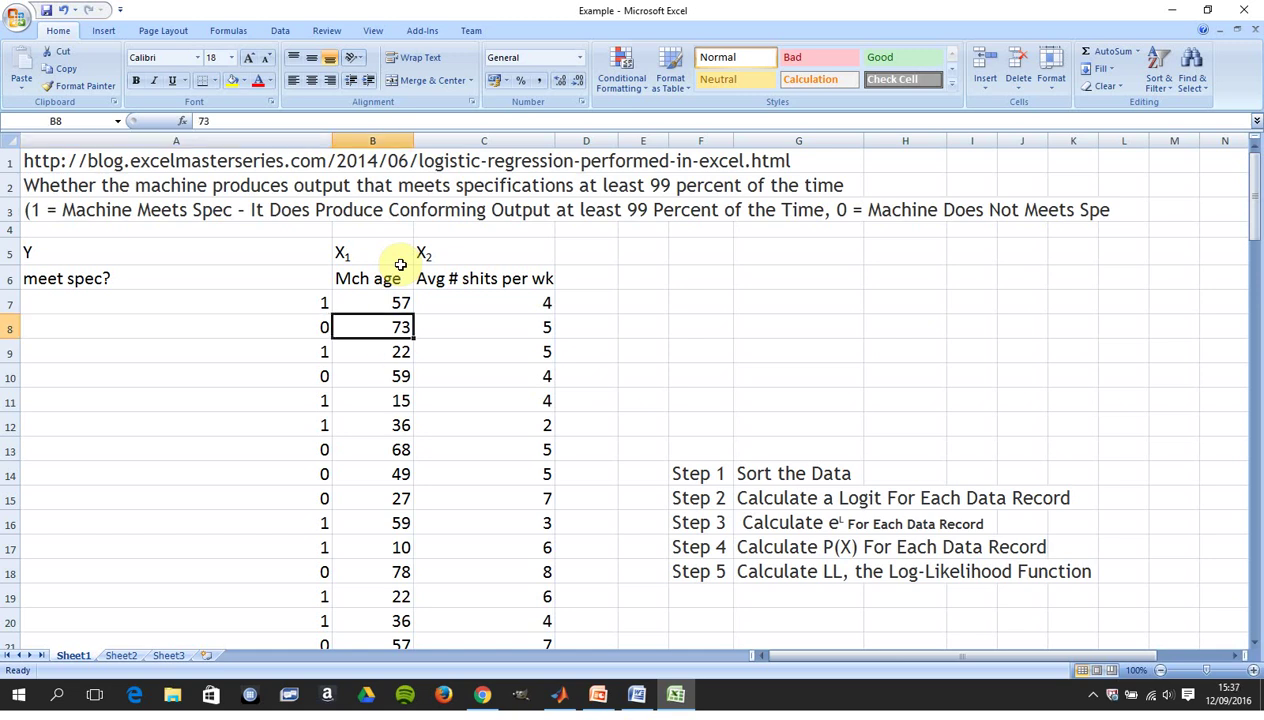
{"action": "key", "text": "Right"}
{"action": "key", "text": "Right"}
{"action": "key", "text": "Right"}
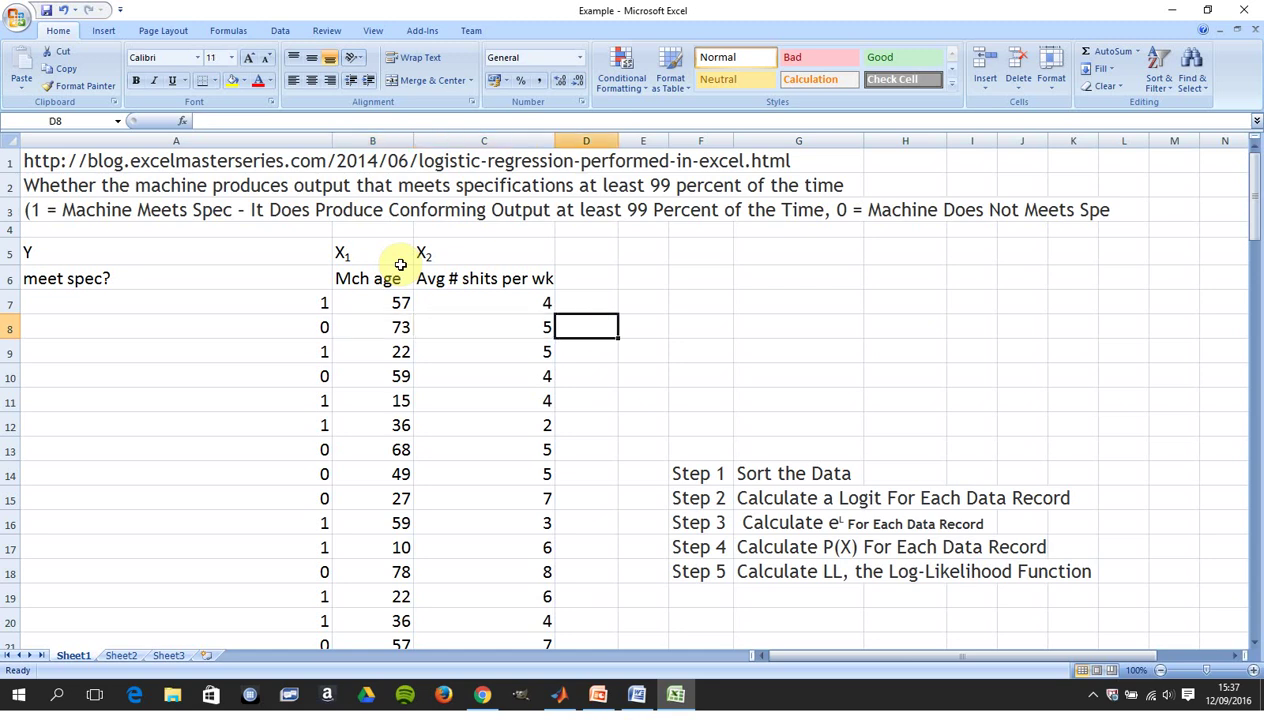
{"action": "key", "text": "Down"}
{"action": "key", "text": "Down"}
{"action": "key", "text": "Down"}
{"action": "key", "text": "Down"}
{"action": "key", "text": "Down"}
{"action": "key", "text": "Down"}
{"action": "key", "text": "Right"}
{"action": "key", "text": "Right"}
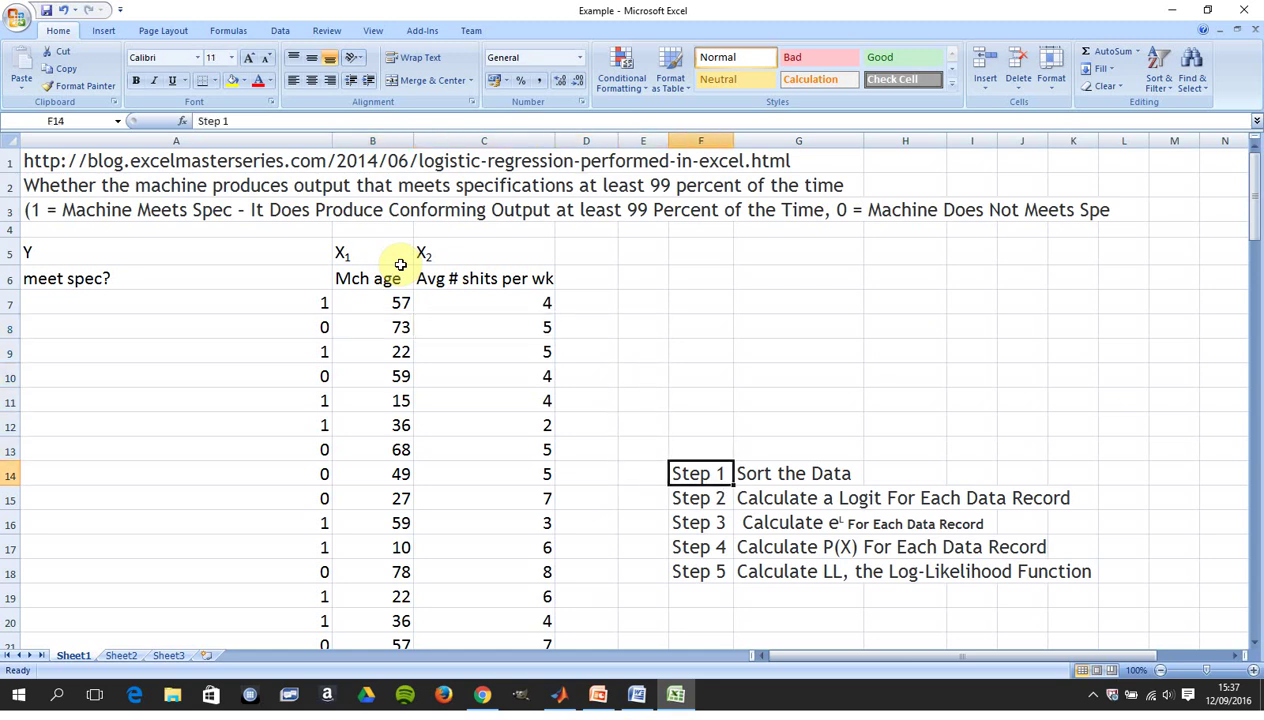
{"action": "key", "text": "Down"}
{"action": "key", "text": "Down"}
{"action": "key", "text": "Down"}
{"action": "key", "text": "Down"}
{"action": "key", "text": "Down"}
{"action": "key", "text": "Down"}
{"action": "key", "text": "Down"}
{"action": "key", "text": "Down"}
{"action": "key", "text": "Down"}
{"action": "key", "text": "Down"}
{"action": "key", "text": "Down"}
{"action": "key", "text": "Down"}
{"action": "key", "text": "Down"}
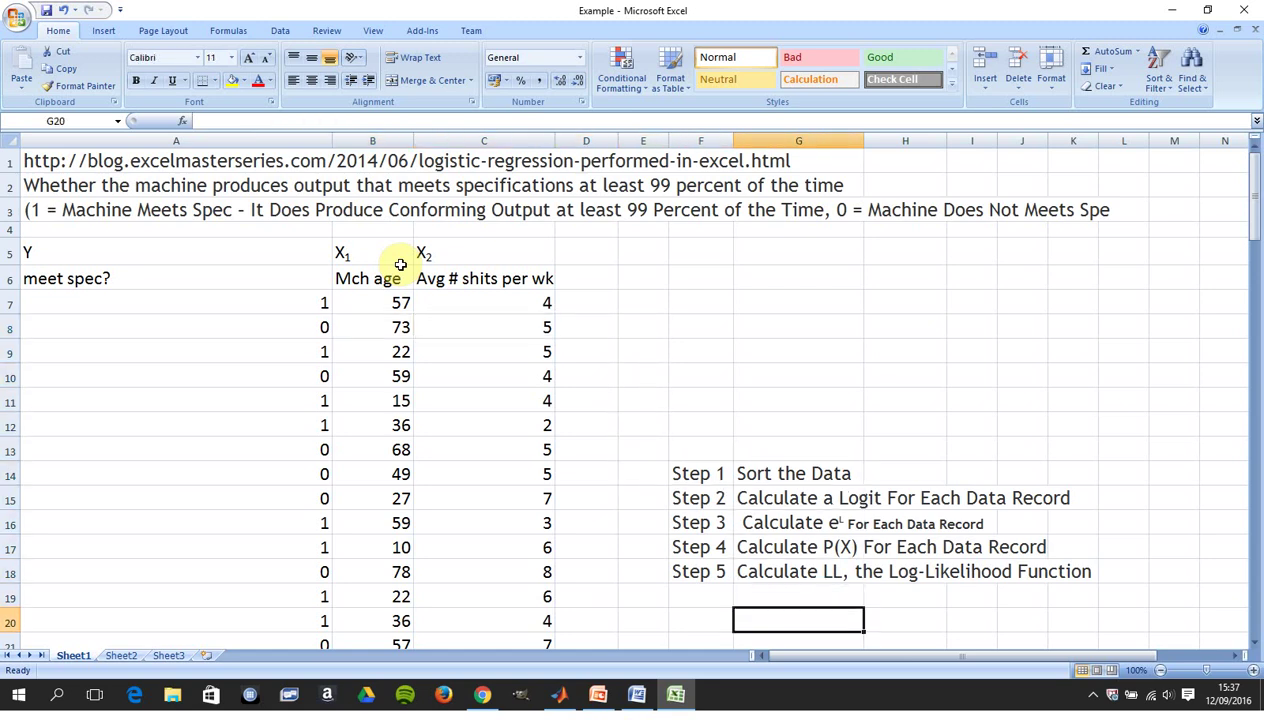
- Inspect the sorted data, from the first record's age 78 down the weekly shifts column to the last record
{"action": "key", "text": "Down"}
{"action": "key", "text": "Down"}
{"action": "key", "text": "Down"}
{"action": "key", "text": "Down"}
{"action": "key", "text": "Down"}
{"action": "key", "text": "Down"}
{"action": "key", "text": "Down"}
{"action": "key", "text": "Down"}
{"action": "key", "text": "Down"}
{"action": "key", "text": "Left"}
{"action": "key", "text": "Left"}
{"action": "key", "text": "Left"}
{"action": "key", "text": "Down"}
{"action": "key", "text": "Down"}
{"action": "key", "text": "Down"}
{"action": "key", "text": "Down"}
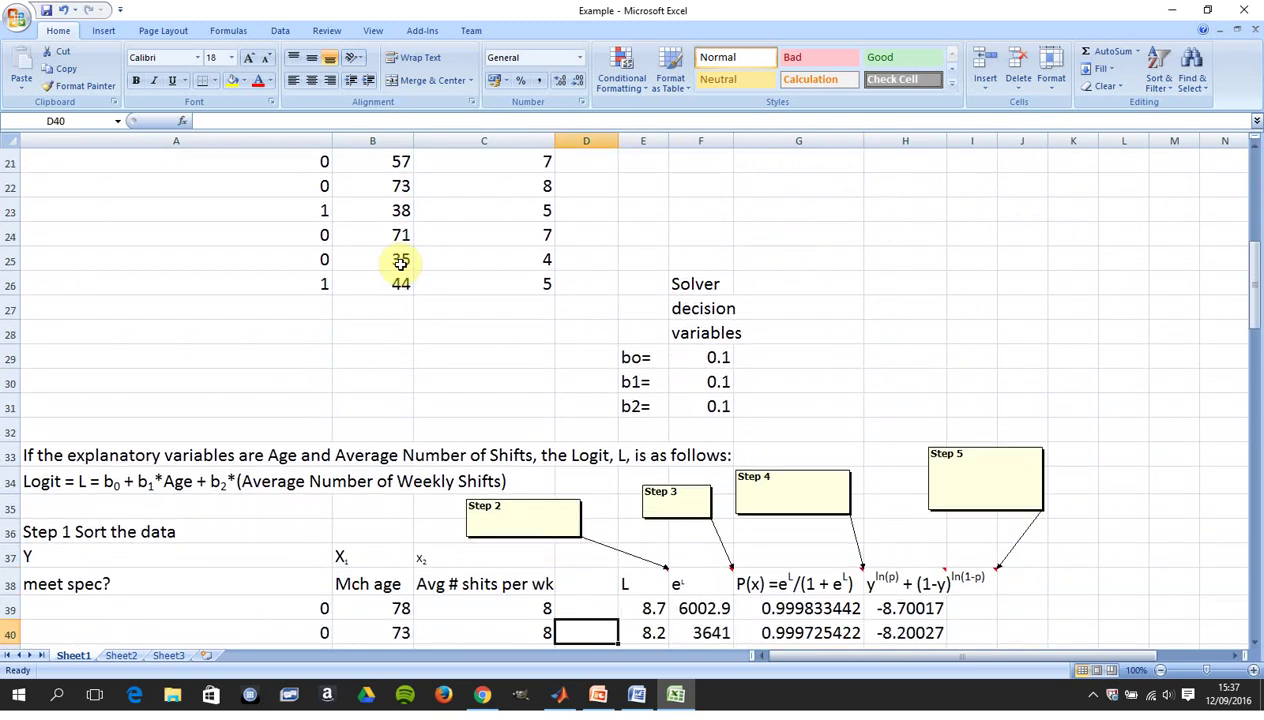
{"action": "key", "text": "Left"}
{"action": "key", "text": "Left"}
{"action": "key", "text": "Down"}
{"action": "key", "text": "Down"}
{"action": "key", "text": "Down"}
{"action": "key", "text": "Down"}
{"action": "key", "text": "Down"}
{"action": "key", "text": "Down"}
{"action": "key", "text": "Down"}
{"action": "key", "text": "Down"}
{"action": "key", "text": "Down"}
{"action": "key", "text": "Down"}
{"action": "key", "text": "Down"}
{"action": "key", "text": "Down"}
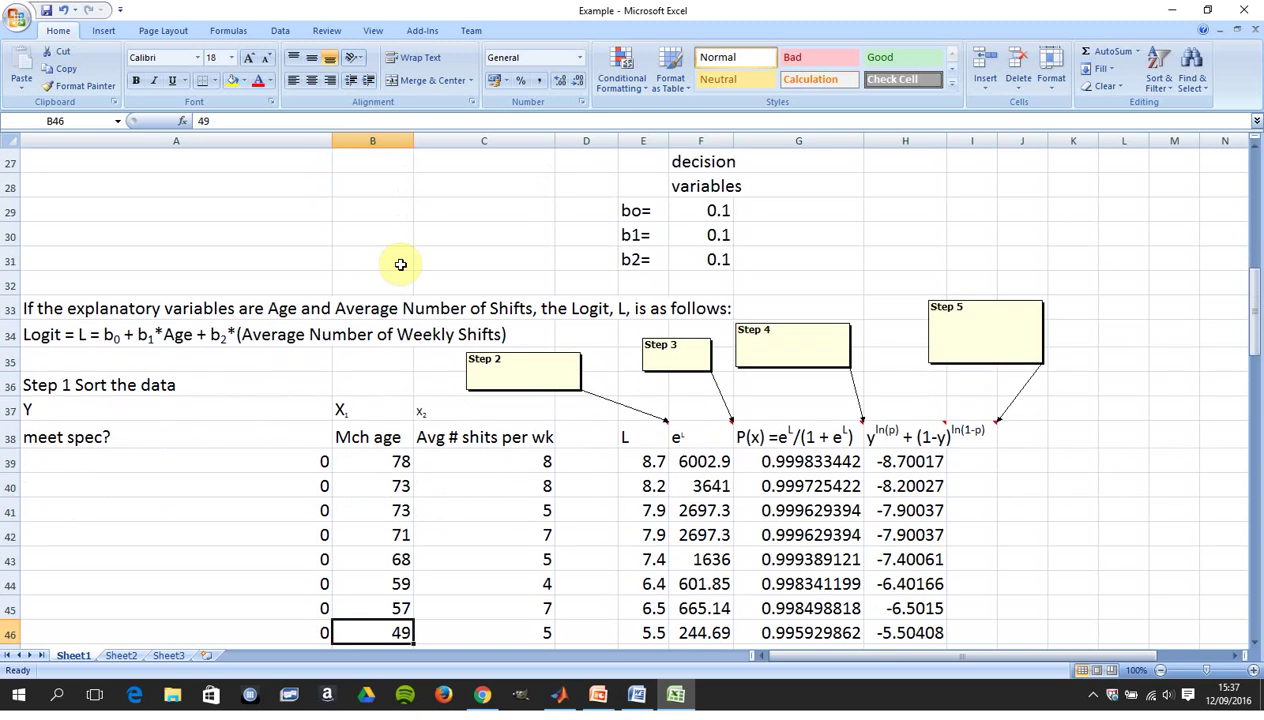
{"action": "key", "text": "Down"}
{"action": "key", "text": "Down"}
{"action": "key", "text": "Down"}
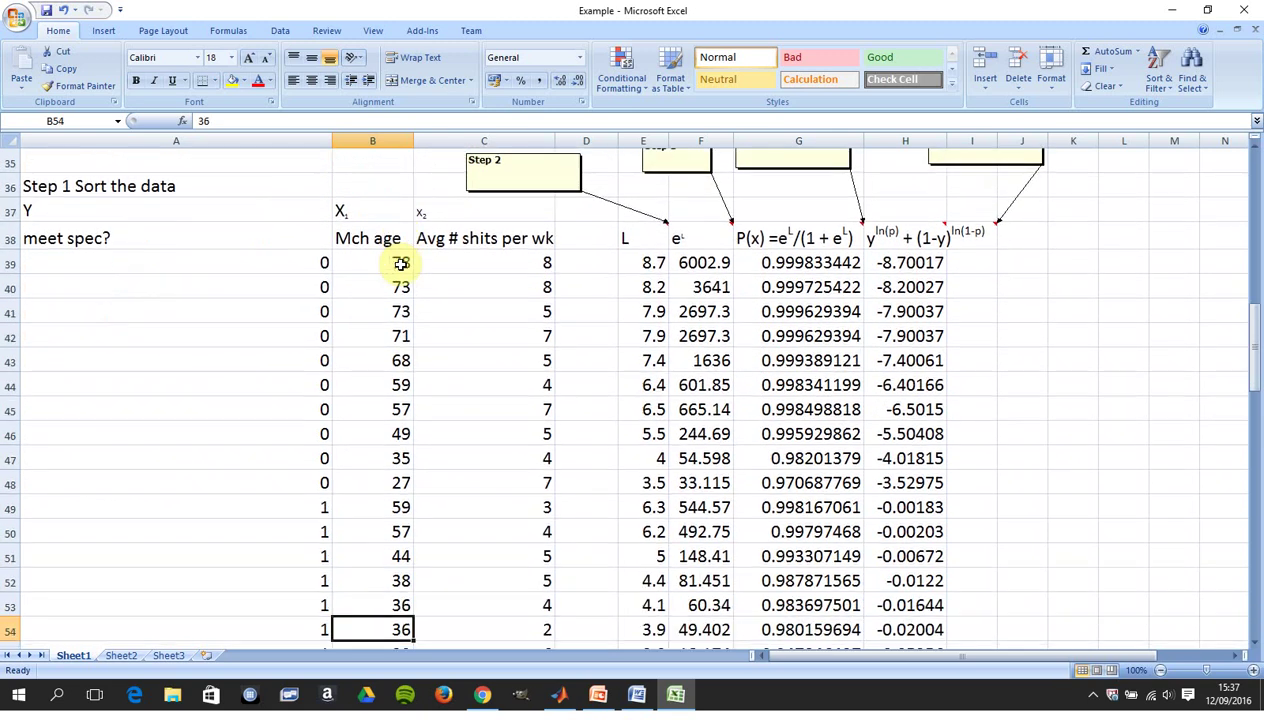
{"action": "key", "text": "Up"}
{"action": "key", "text": "Up"}
{"action": "key", "text": "Up"}
{"action": "key", "text": "Up"}
{"action": "key", "text": "Up"}
{"action": "key", "text": "Up"}
{"action": "key", "text": "Up"}
{"action": "key", "text": "Up"}
{"action": "key", "text": "Up"}
{"action": "key", "text": "Up"}
{"action": "key", "text": "Up"}
{"action": "key", "text": "Up"}
{"action": "key", "text": "Up"}
{"action": "key", "text": "Up"}
{"action": "key", "text": "Up"}
{"action": "key", "text": "Up"}
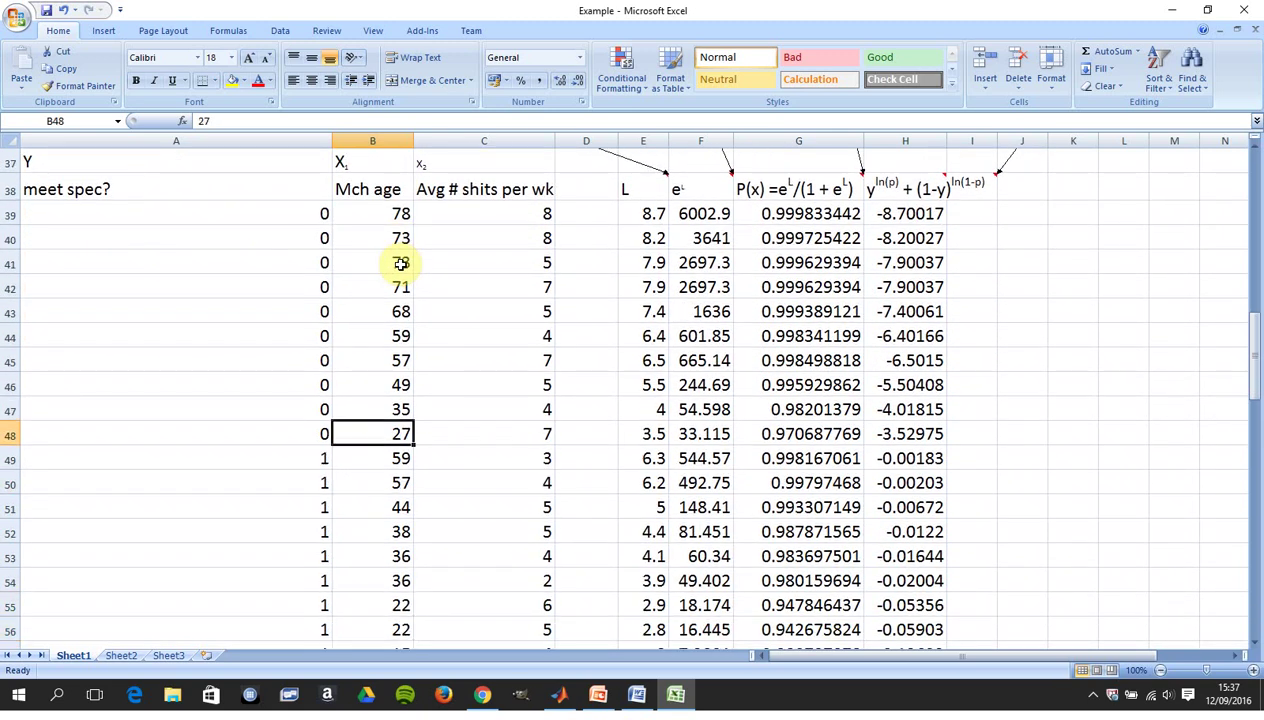
{"action": "key", "text": "Left"}
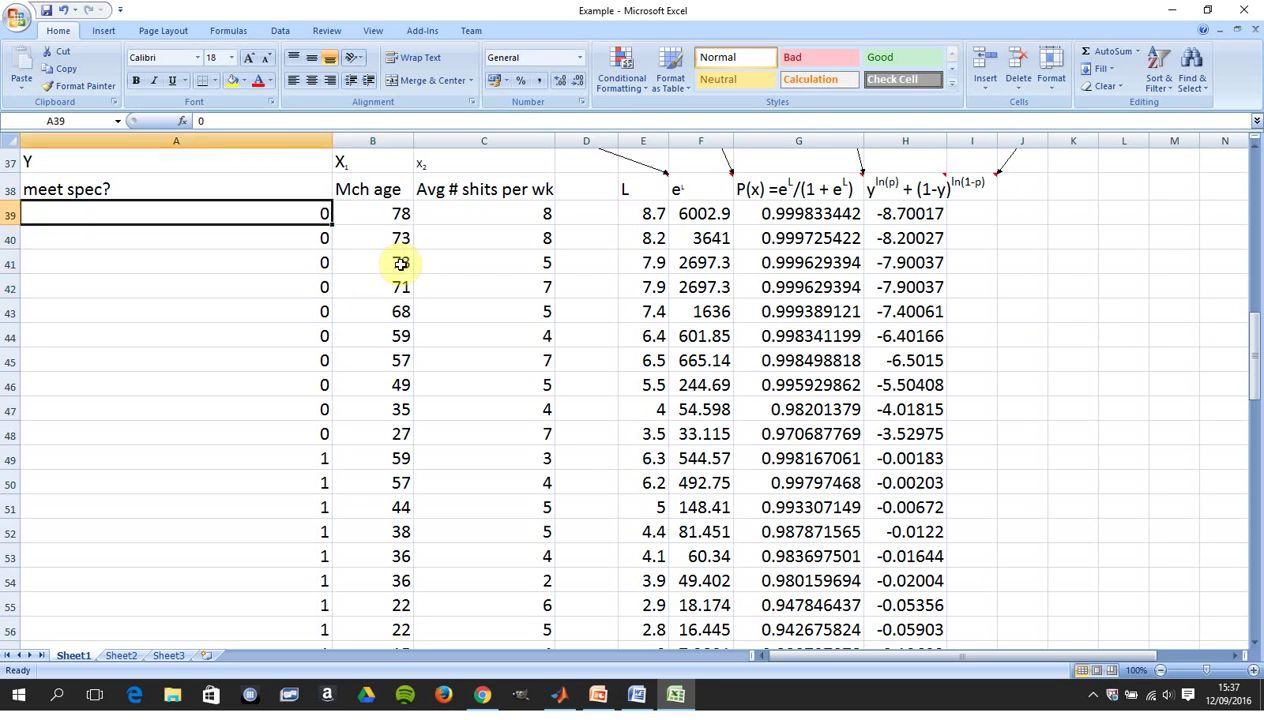
{"action": "key", "text": "Right"}
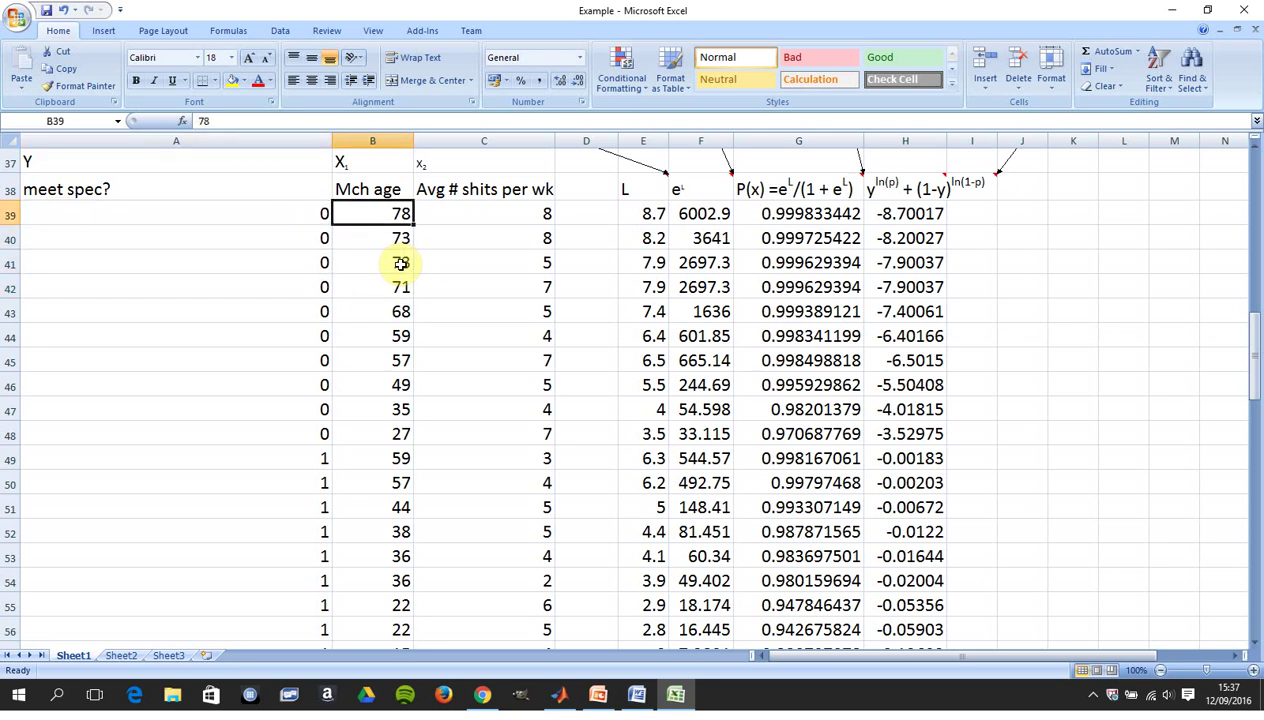
{"action": "key", "text": "Down"}
{"action": "key", "text": "Down"}
{"action": "key", "text": "Down"}
{"action": "key", "text": "Right"}
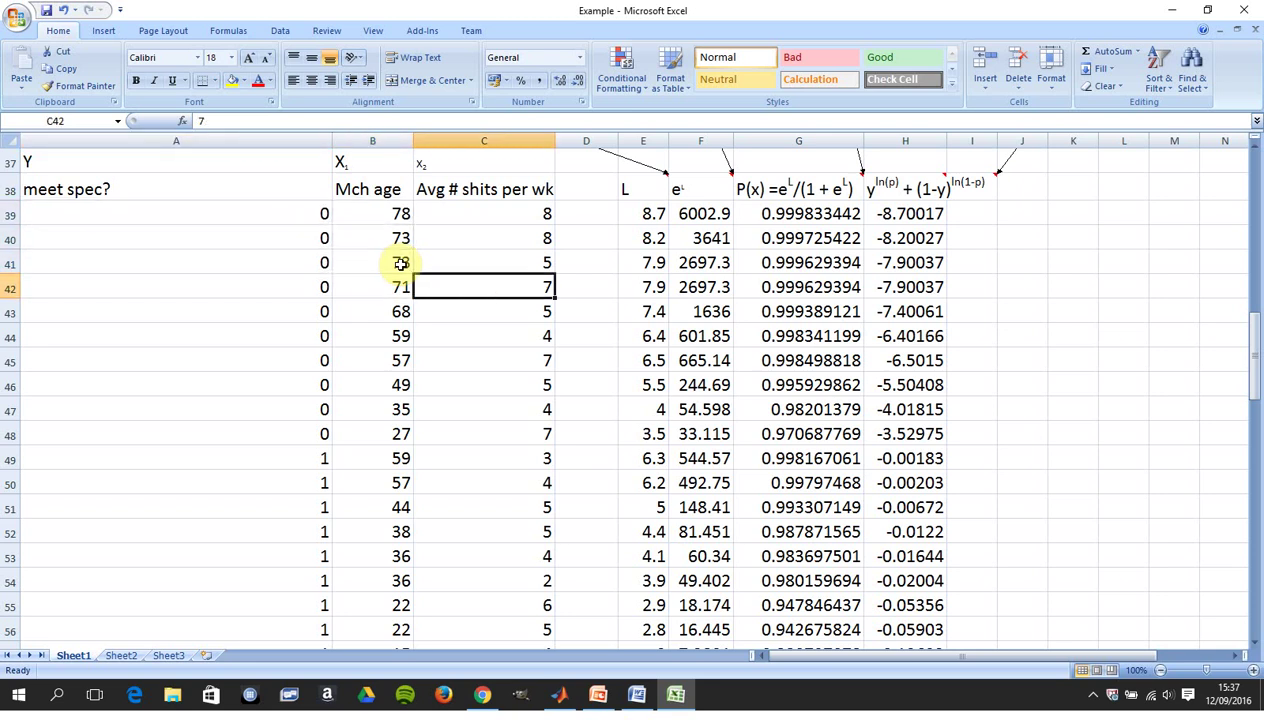
{"action": "key", "text": "Down"}
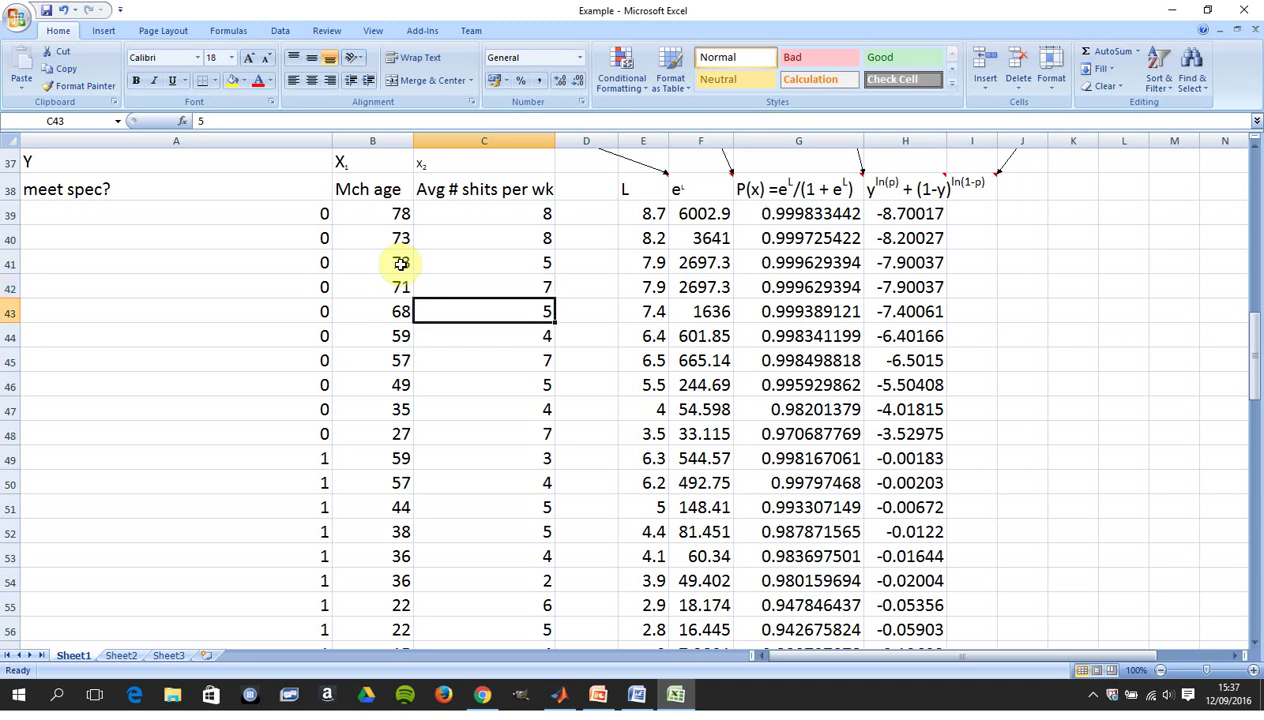
{"action": "key", "text": "Down"}
{"action": "key", "text": "Down"}
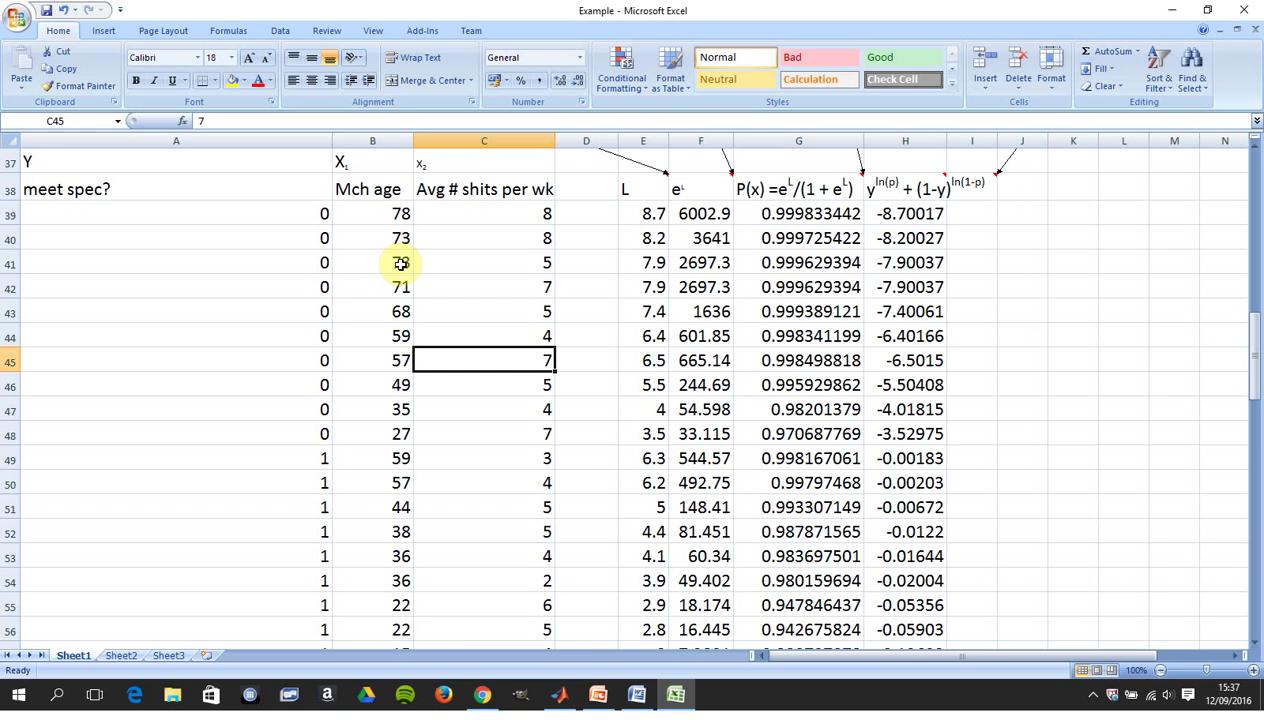
{"action": "key", "text": "Down"}
{"action": "key", "text": "Down"}
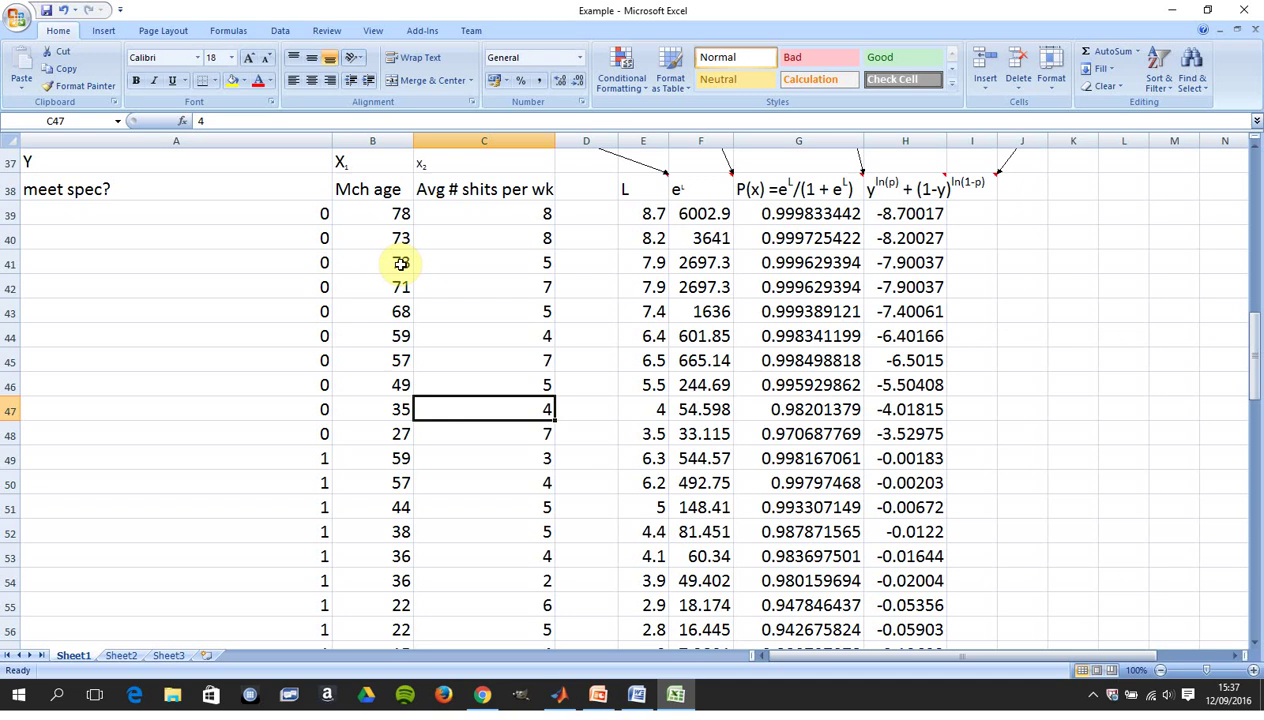
{"action": "key", "text": "Down"}
{"action": "key", "text": "Down"}
{"action": "key", "text": "Down"}
{"action": "key", "text": "Down"}
{"action": "key", "text": "Down"}
{"action": "key", "text": "Down"}
{"action": "key", "text": "Down"}
{"action": "key", "text": "Down"}
{"action": "key", "text": "Down"}
{"action": "key", "text": "Down"}
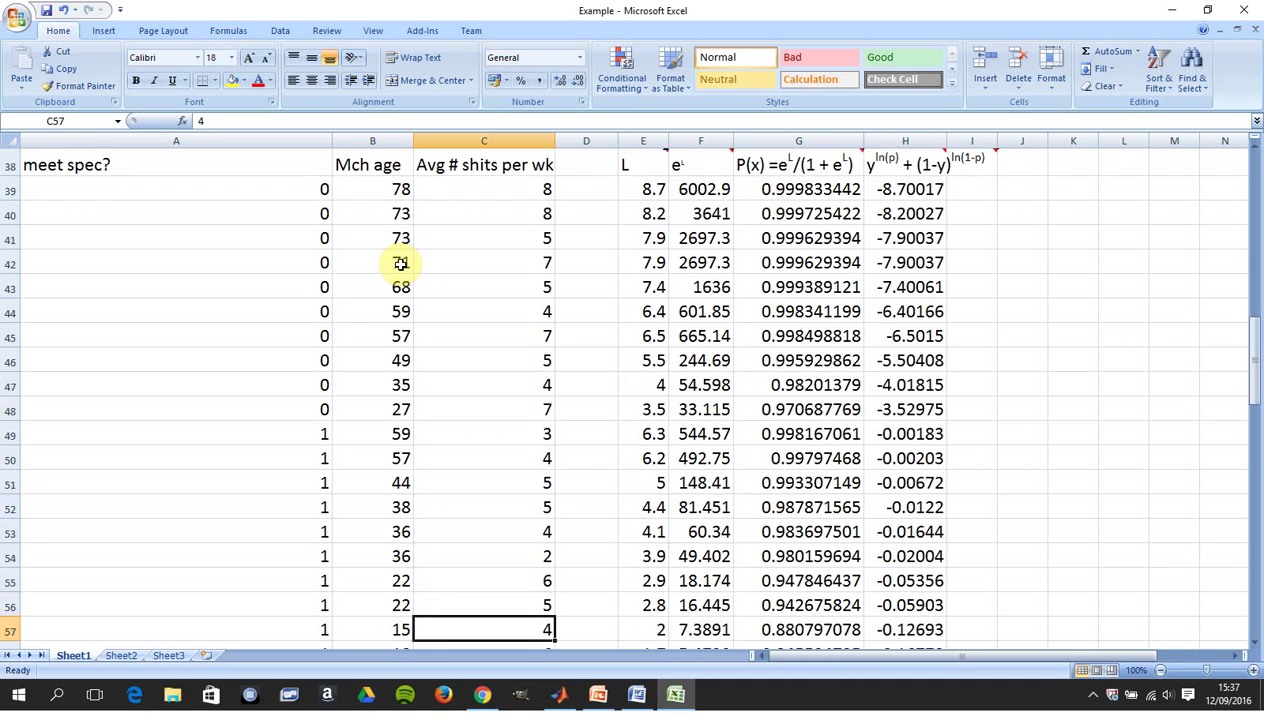
{"action": "key", "text": "Down"}
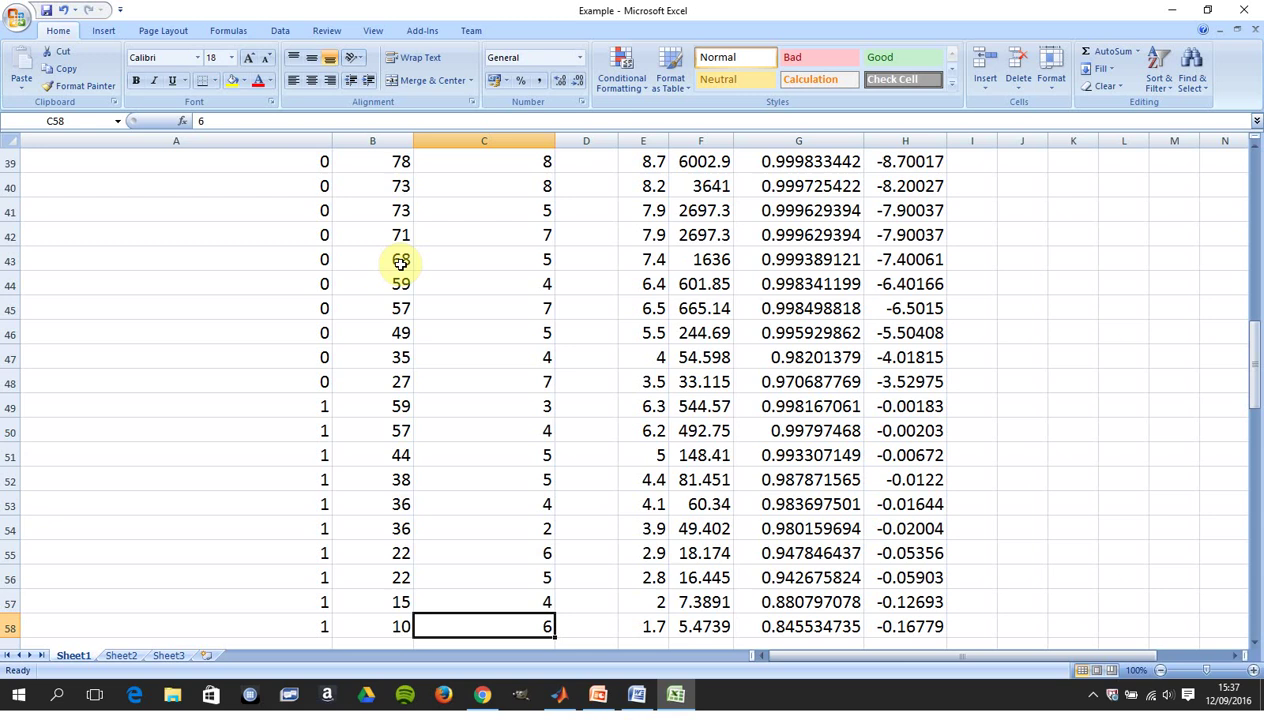
- Move back up the outcome column and step notes, then down to the calculation table at E39
{"action": "key", "text": "Up"}
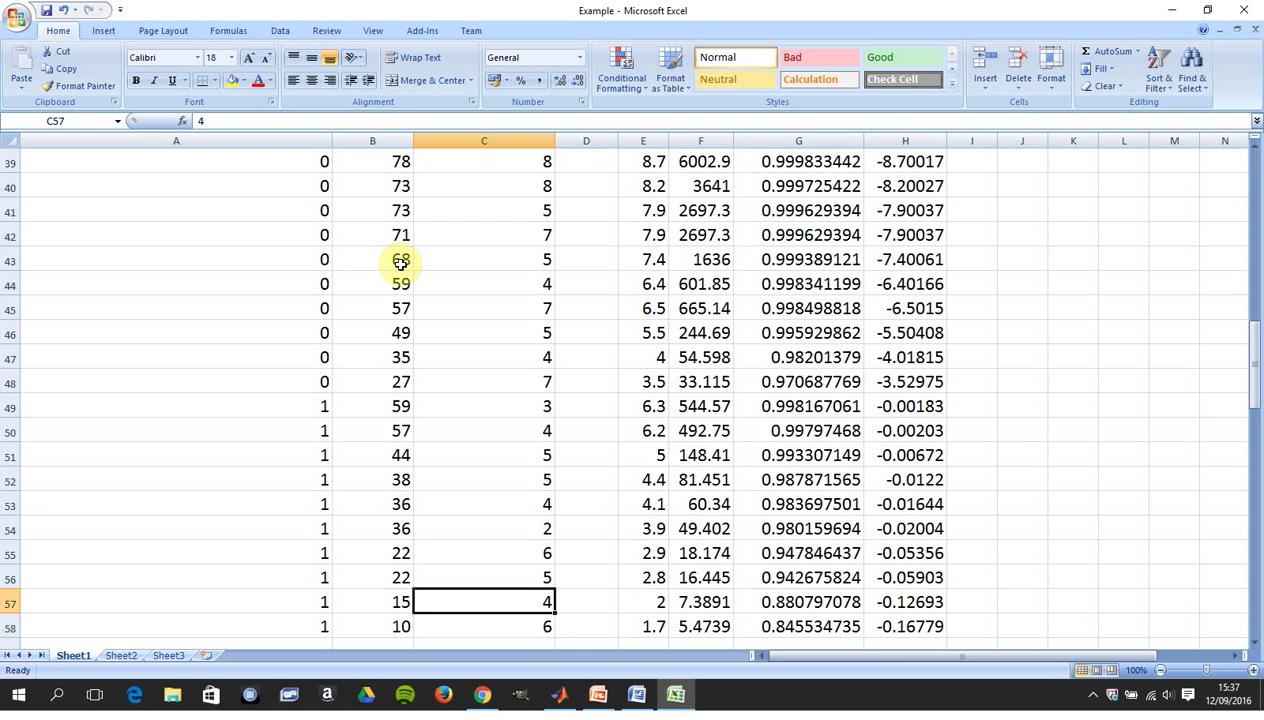
{"action": "key", "text": "Up"}
{"action": "key", "text": "Up"}
{"action": "key", "text": "Up"}
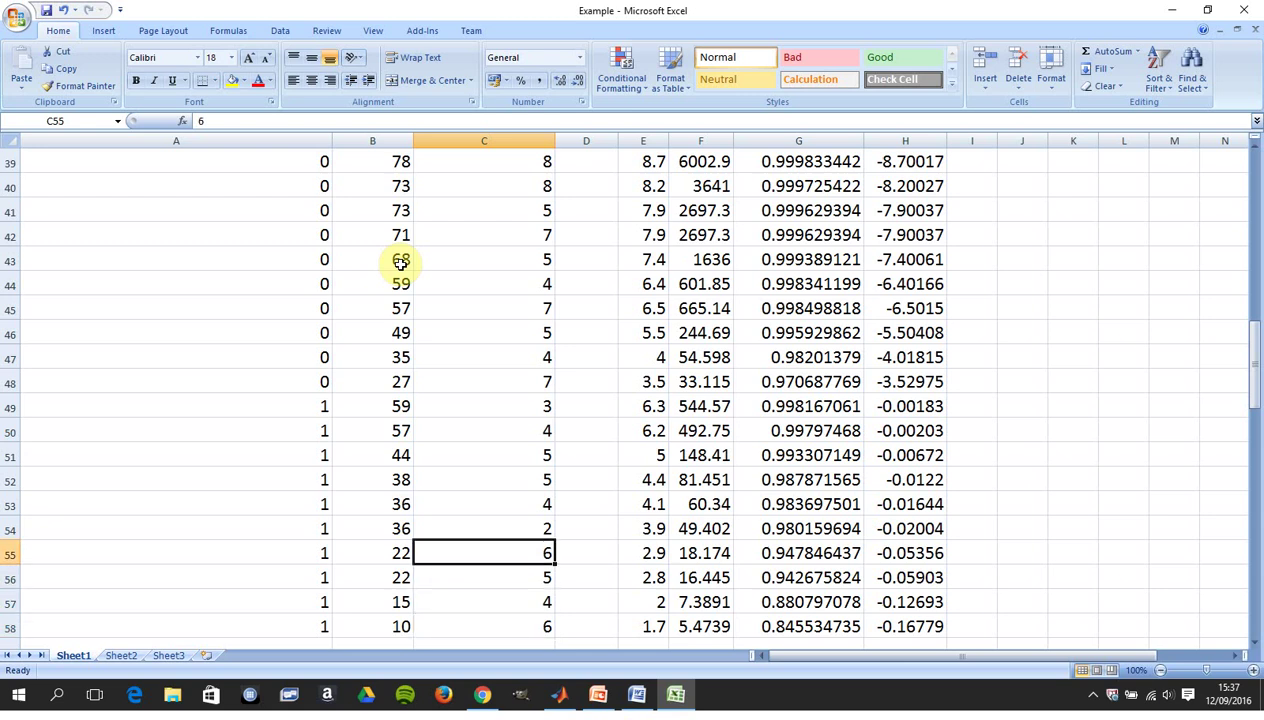
{"action": "key", "text": "Left"}
{"action": "key", "text": "Left"}
{"action": "key", "text": "Up"}
{"action": "key", "text": "Up"}
{"action": "key", "text": "Up"}
{"action": "key", "text": "Up"}
{"action": "key", "text": "Up"}
{"action": "key", "text": "Up"}
{"action": "key", "text": "Up"}
{"action": "key", "text": "Up"}
{"action": "key", "text": "Up"}
{"action": "key", "text": "Up"}
{"action": "key", "text": "Up"}
{"action": "key", "text": "Up"}
{"action": "key", "text": "Up"}
{"action": "key", "text": "Up"}
{"action": "key", "text": "Up"}
{"action": "key", "text": "Up"}
{"action": "key", "text": "Up"}
{"action": "key", "text": "Up"}
{"action": "key", "text": "Up"}
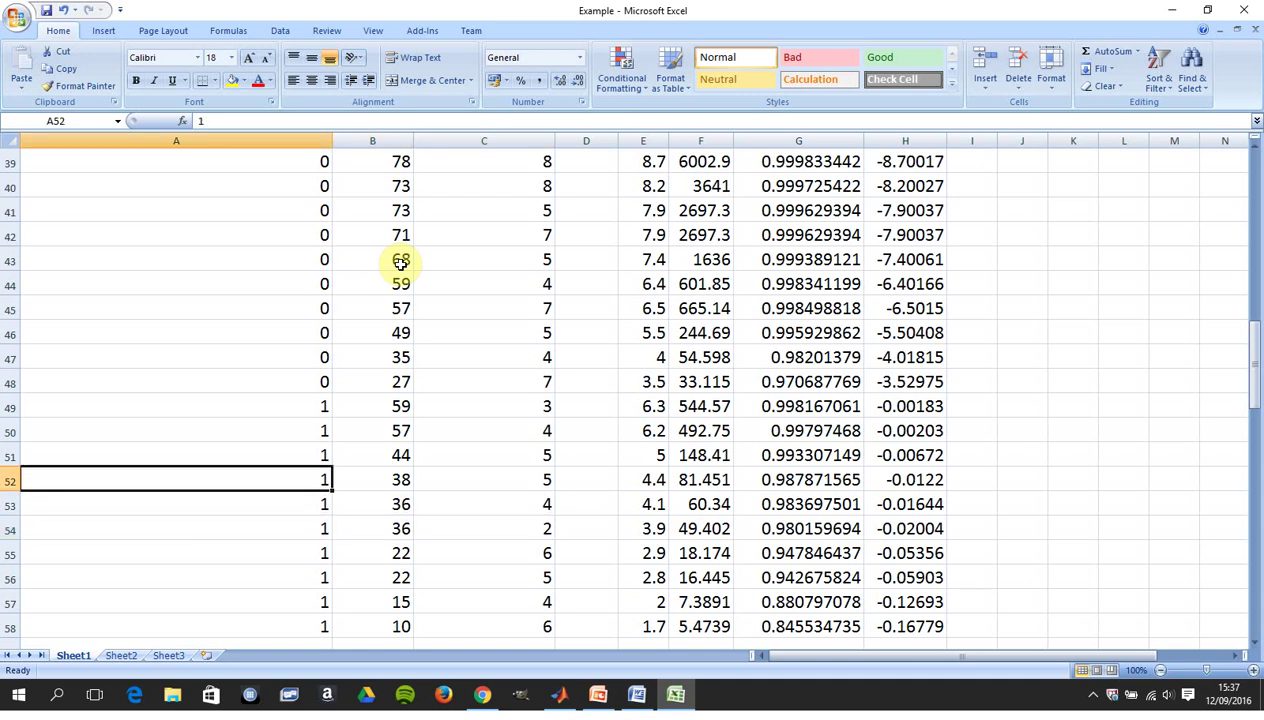
{"action": "key", "text": "Up"}
{"action": "key", "text": "Up"}
{"action": "key", "text": "Up"}
{"action": "key", "text": "Up"}
{"action": "key", "text": "Up"}
{"action": "key", "text": "Up"}
{"action": "key", "text": "Up"}
{"action": "key", "text": "Up"}
{"action": "key", "text": "Up"}
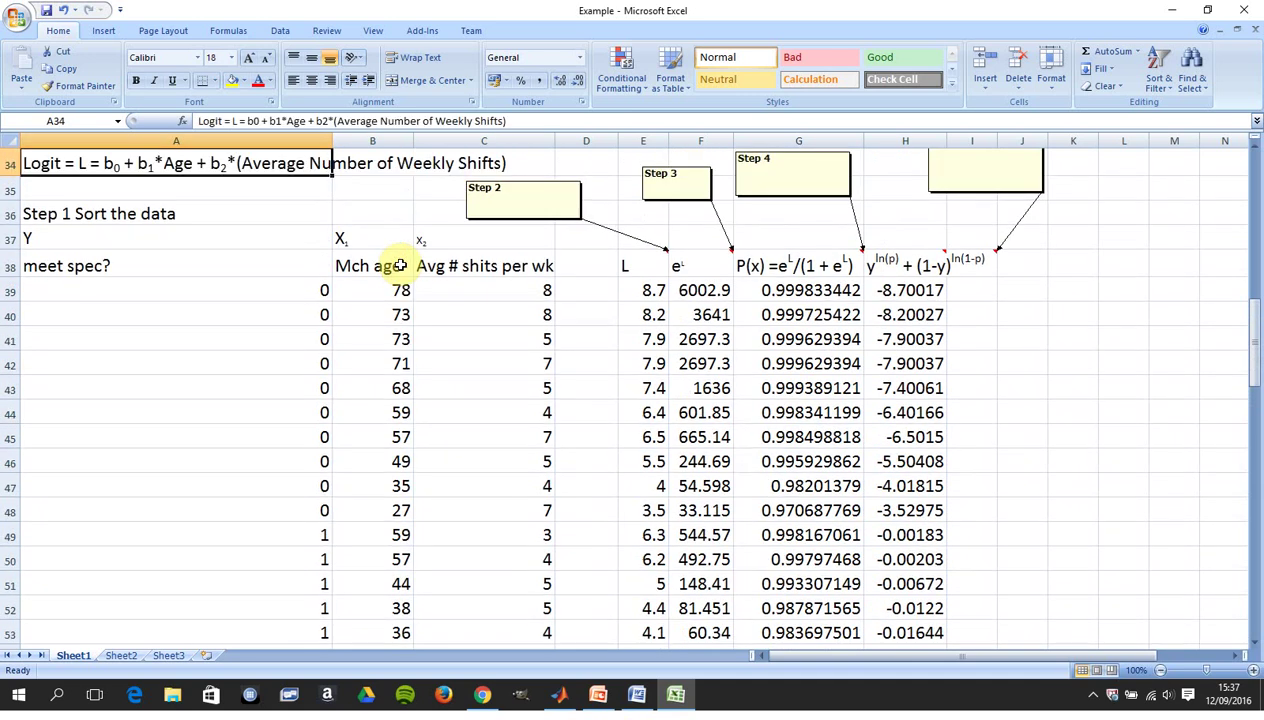
{"action": "key", "text": "Up"}
{"action": "key", "text": "Up"}
{"action": "key", "text": "Up"}
{"action": "key", "text": "Up"}
{"action": "key", "text": "Up"}
{"action": "key", "text": "Up"}
{"action": "key", "text": "Up"}
{"action": "key", "text": "Up"}
{"action": "key", "text": "Up"}
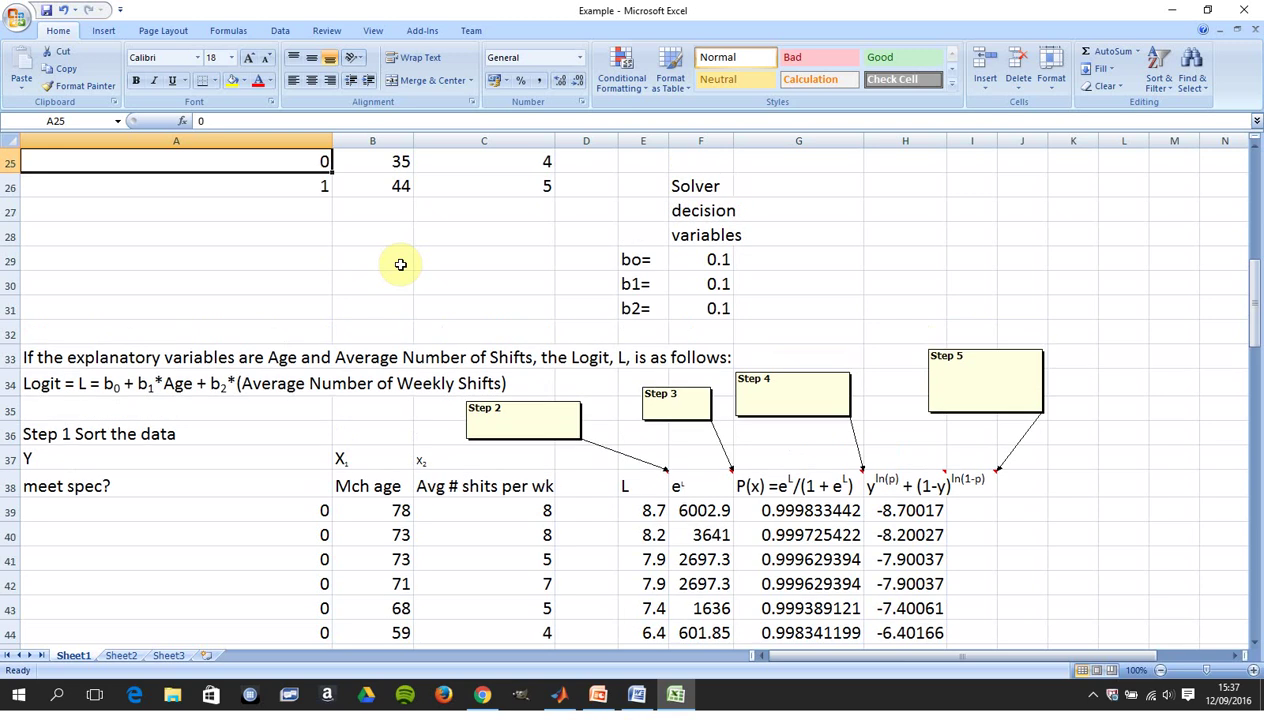
{"action": "key", "text": "Up"}
{"action": "key", "text": "Up"}
{"action": "key", "text": "Up"}
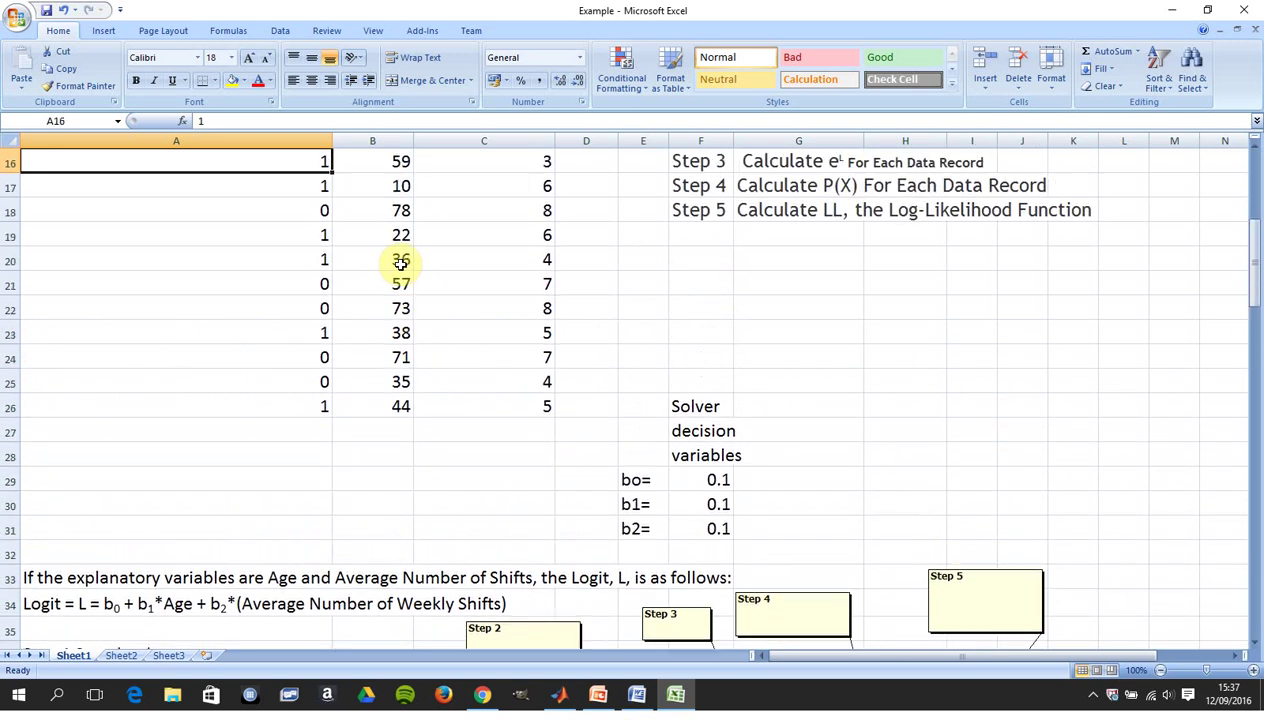
{"action": "key", "text": "Right"}
{"action": "key", "text": "Right"}
{"action": "key", "text": "Right"}
{"action": "key", "text": "Right"}
{"action": "key", "text": "Right"}
{"action": "key", "text": "Down"}
{"action": "key", "text": "Down"}
{"action": "key", "text": "ctrl+Down"}
{"action": "key", "text": "ctrl+Down"}
{"action": "key", "text": "ctrl+Down"}
{"action": "key", "text": "ctrl+Down"}
{"action": "key", "text": "Down"}
{"action": "key", "text": "Down"}
{"action": "key", "text": "Down"}
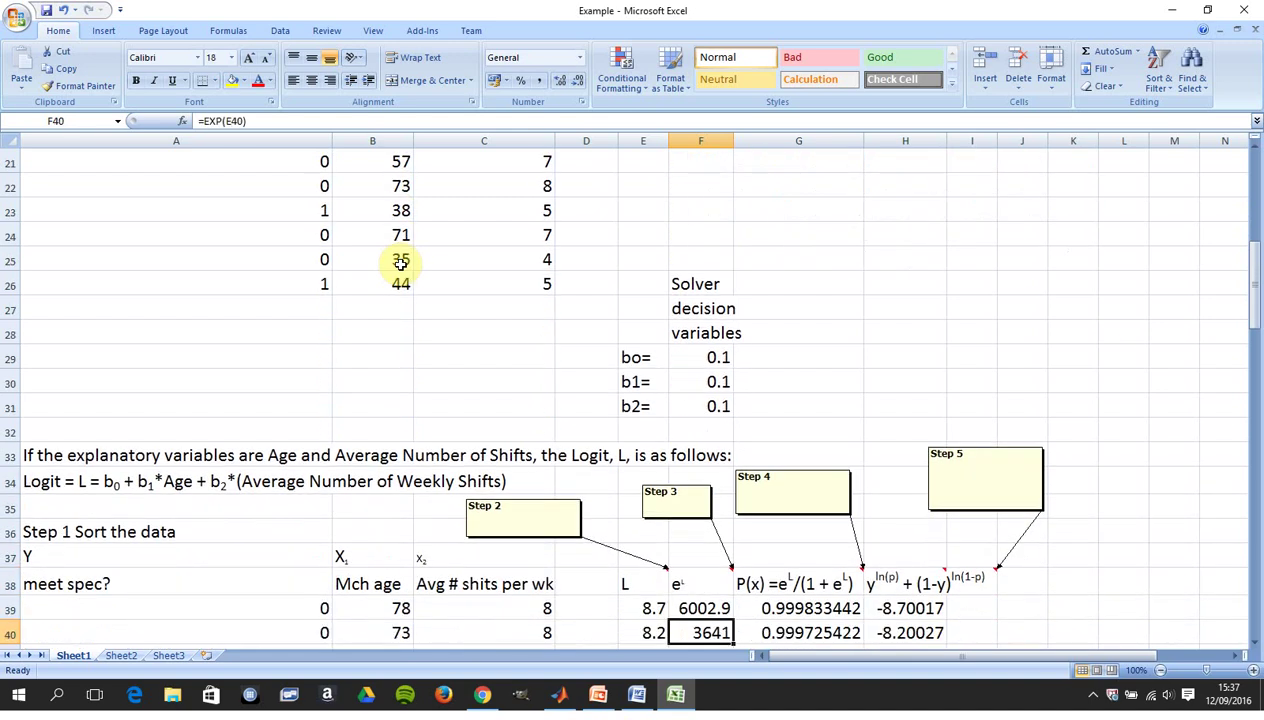
{"action": "key", "text": "Left"}
{"action": "key", "text": "Down"}
{"action": "key", "text": "Up"}
{"action": "key", "text": "Up"}
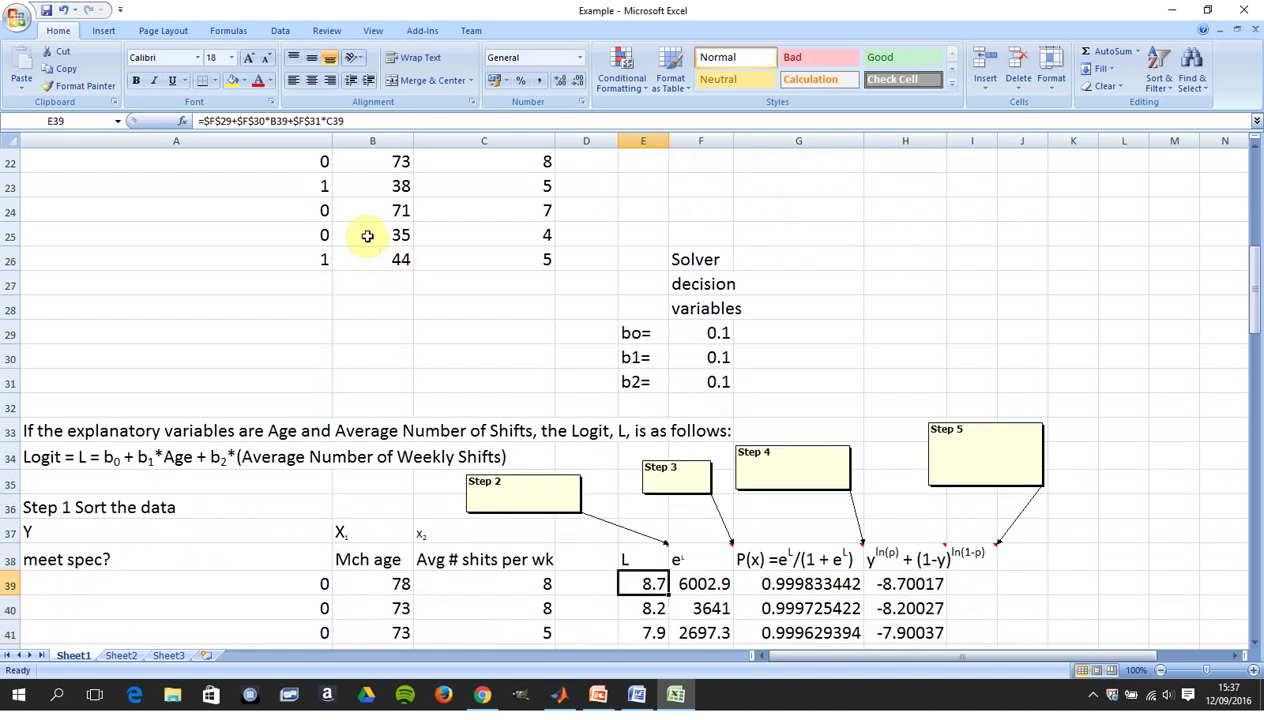
- Inspect the logit, e^L and probability formulas in E39, F39 and G39 without changing them
{"action": "left_click", "coordinate": [428, 128]}
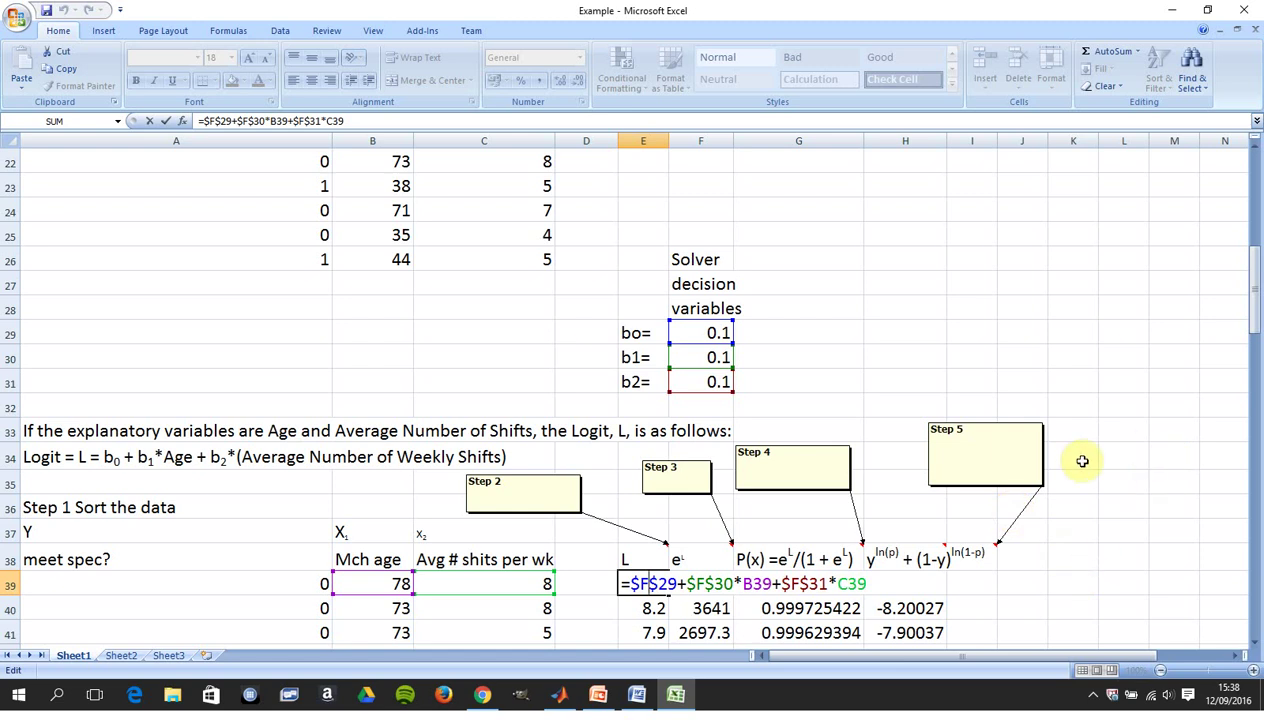
{"action": "left_click", "coordinate": [1063, 555]}
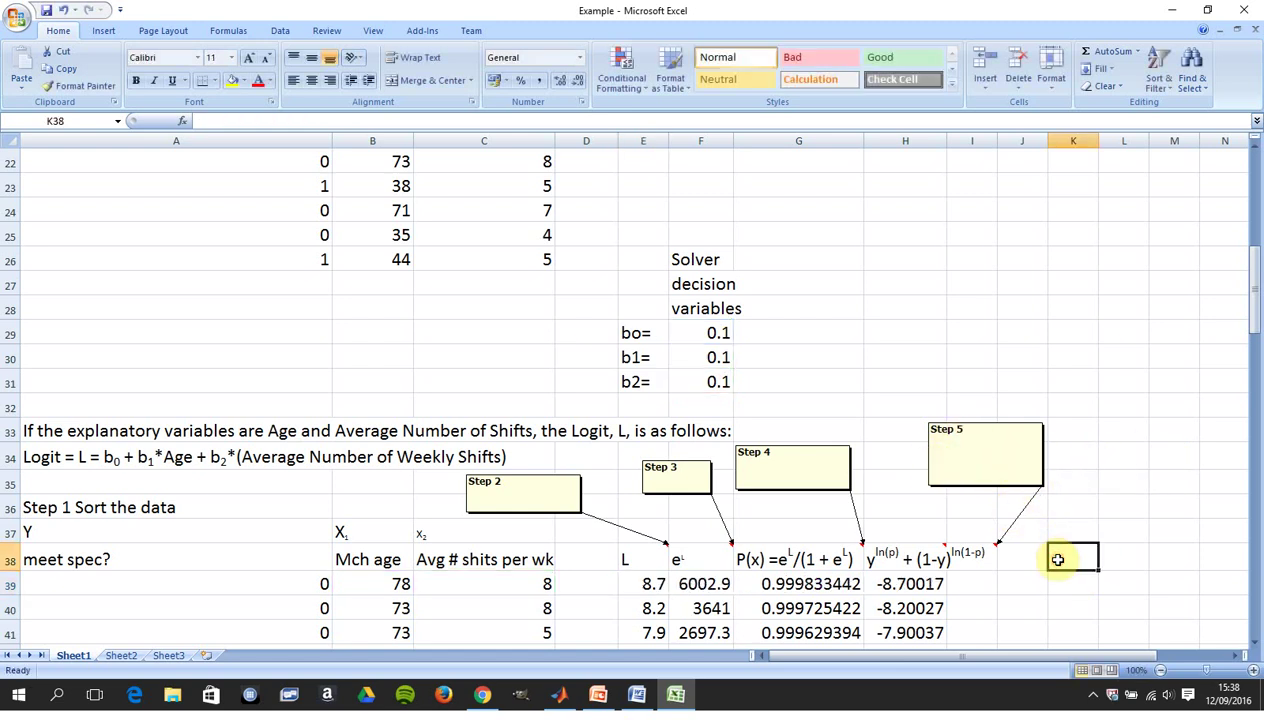
{"action": "left_click", "coordinate": [711, 585]}
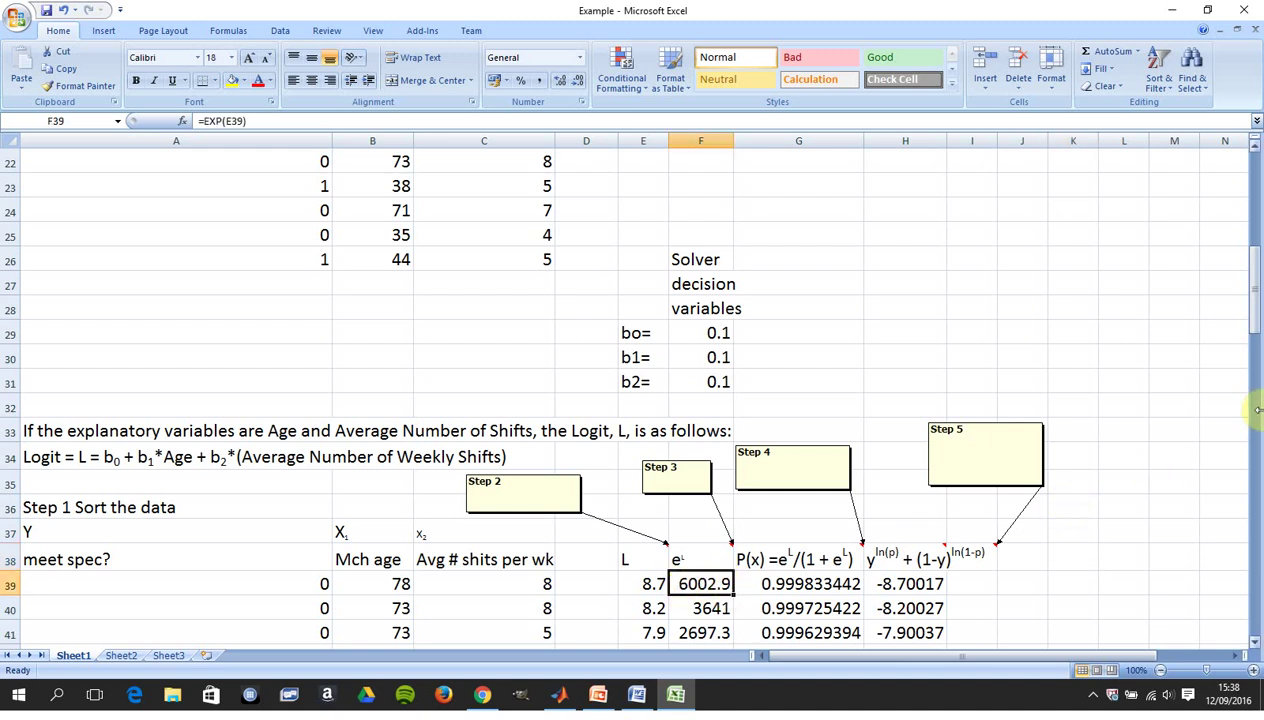
{"action": "mouse_move", "coordinate": [1256, 345]}
{"action": "left_mouse_down"}
{"action": "mouse_move", "coordinate": [1255, 290]}
{"action": "mouse_move", "coordinate": [1255, 328]}
{"action": "left_mouse_up"}
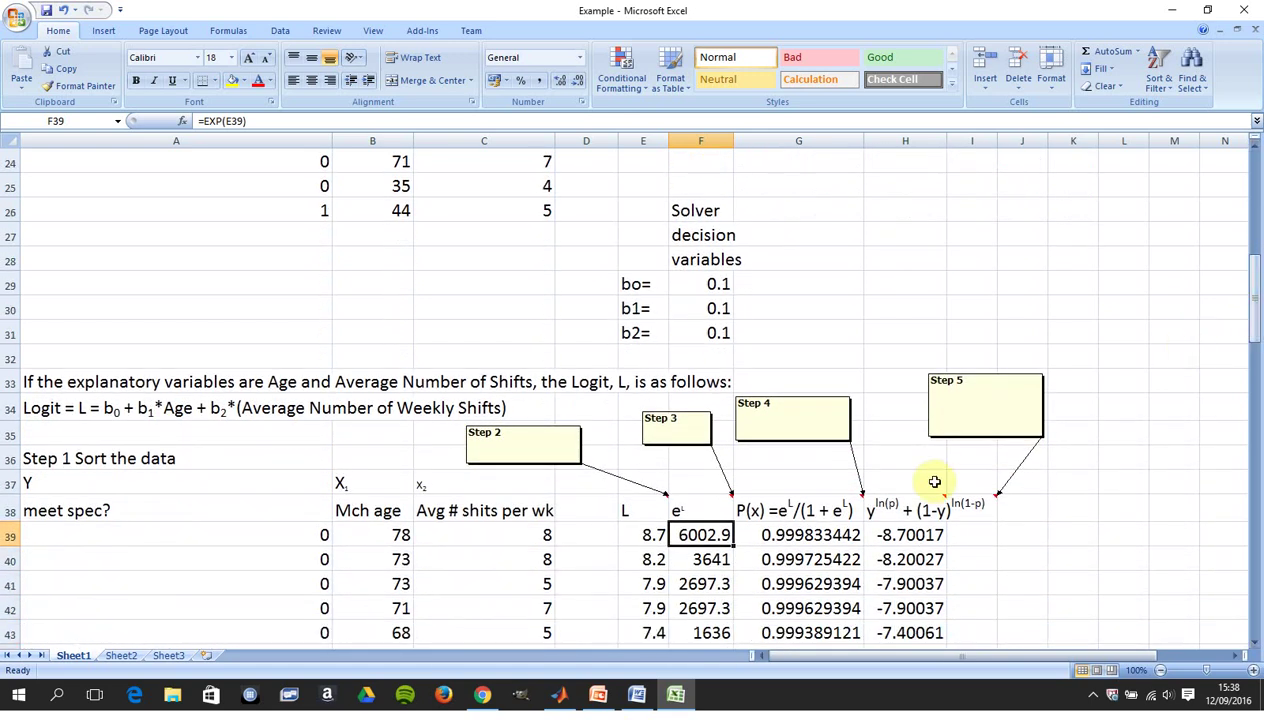
{"action": "left_click", "coordinate": [838, 535]}
{"action": "double_click", "coordinate": [838, 535]}
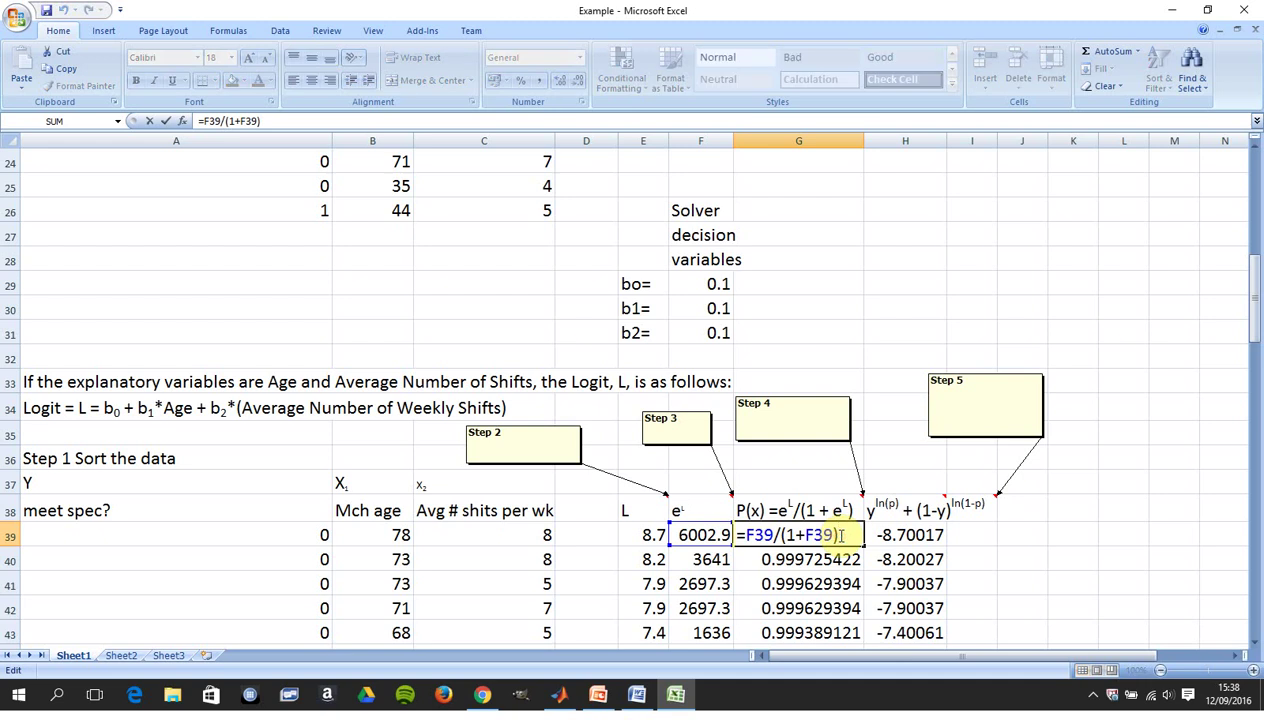
{"action": "double_click", "coordinate": [703, 535]}
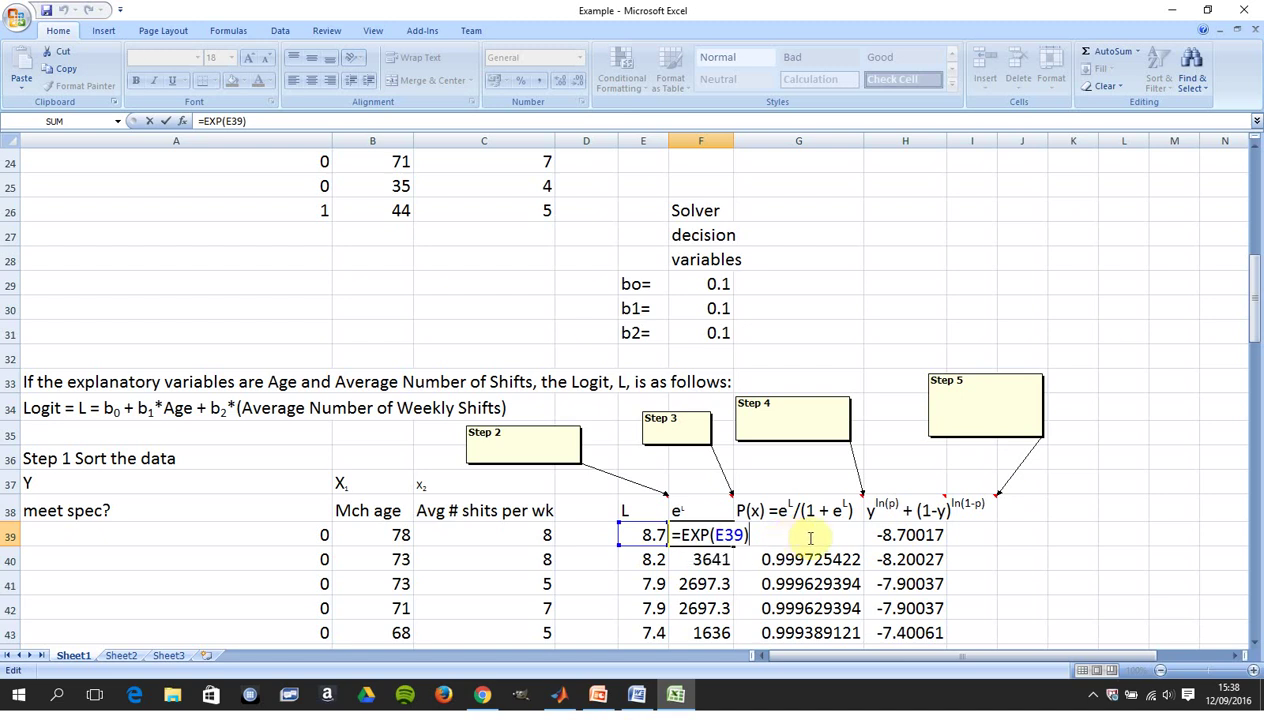
{"action": "key", "text": "Escape"}
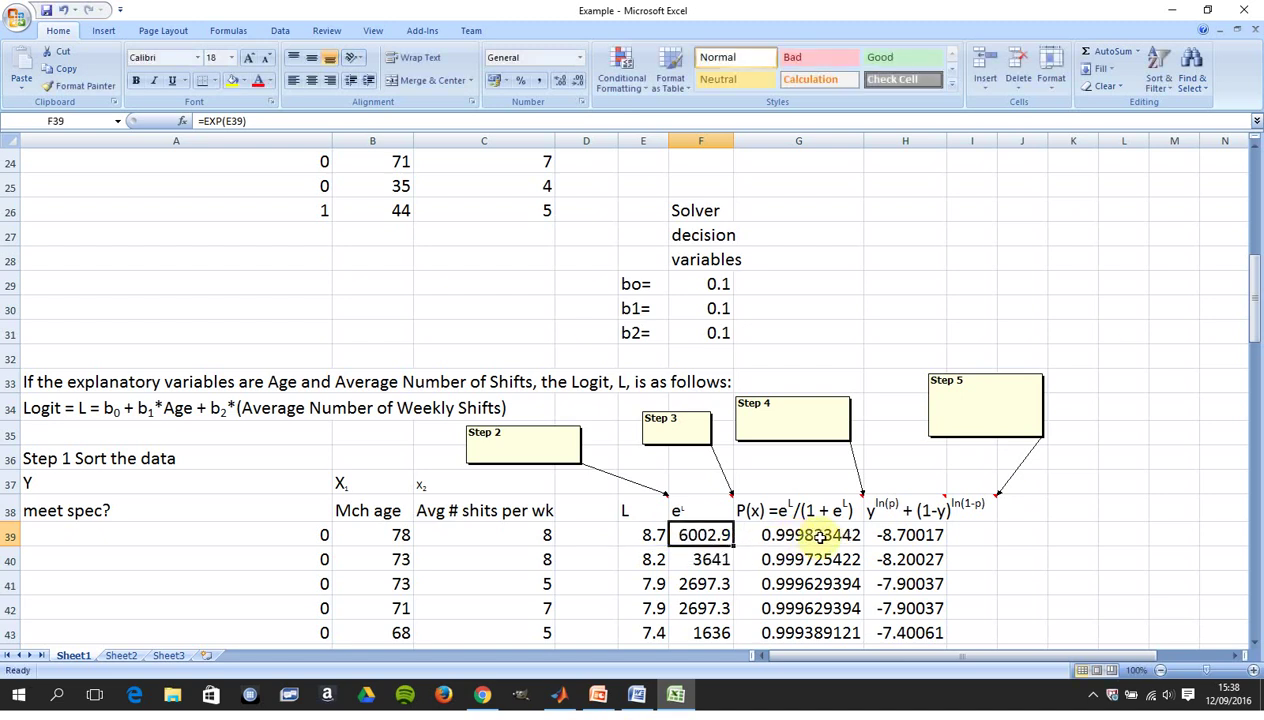
{"action": "left_click", "coordinate": [819, 537]}
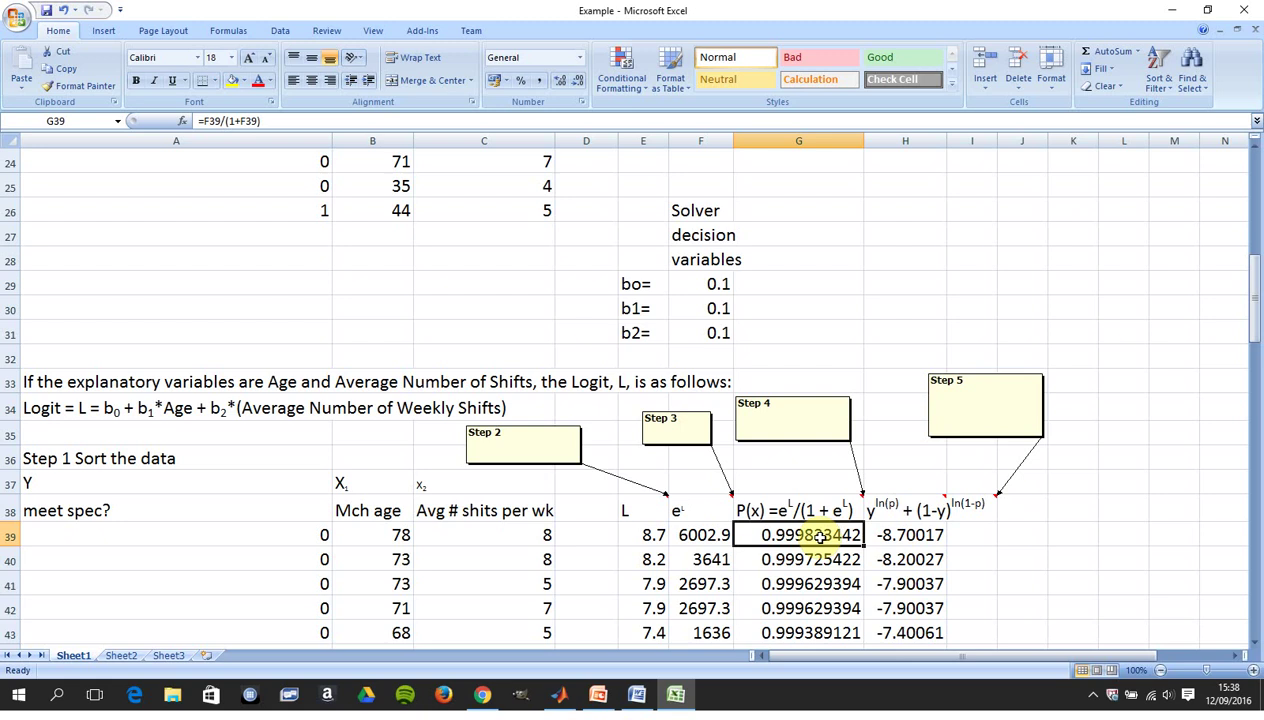
{"action": "double_click", "coordinate": [819, 537]}
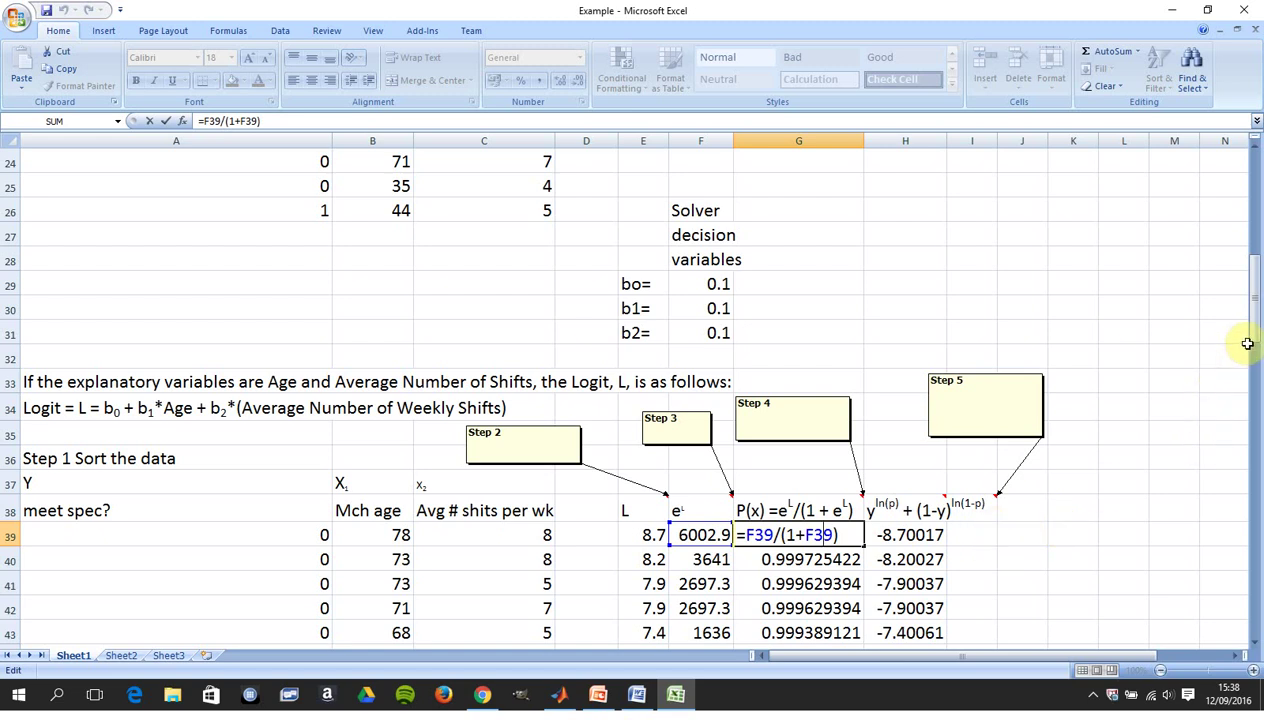
{"action": "mouse_move", "coordinate": [1253, 341]}
{"action": "left_mouse_down"}
{"action": "mouse_move", "coordinate": [1258, 288]}
{"action": "mouse_move", "coordinate": [1257, 364]}
{"action": "left_mouse_up"}
- Check the log-likelihood formula in H39 and the log-likelihood total in H61
{"action": "left_click", "coordinate": [921, 441]}
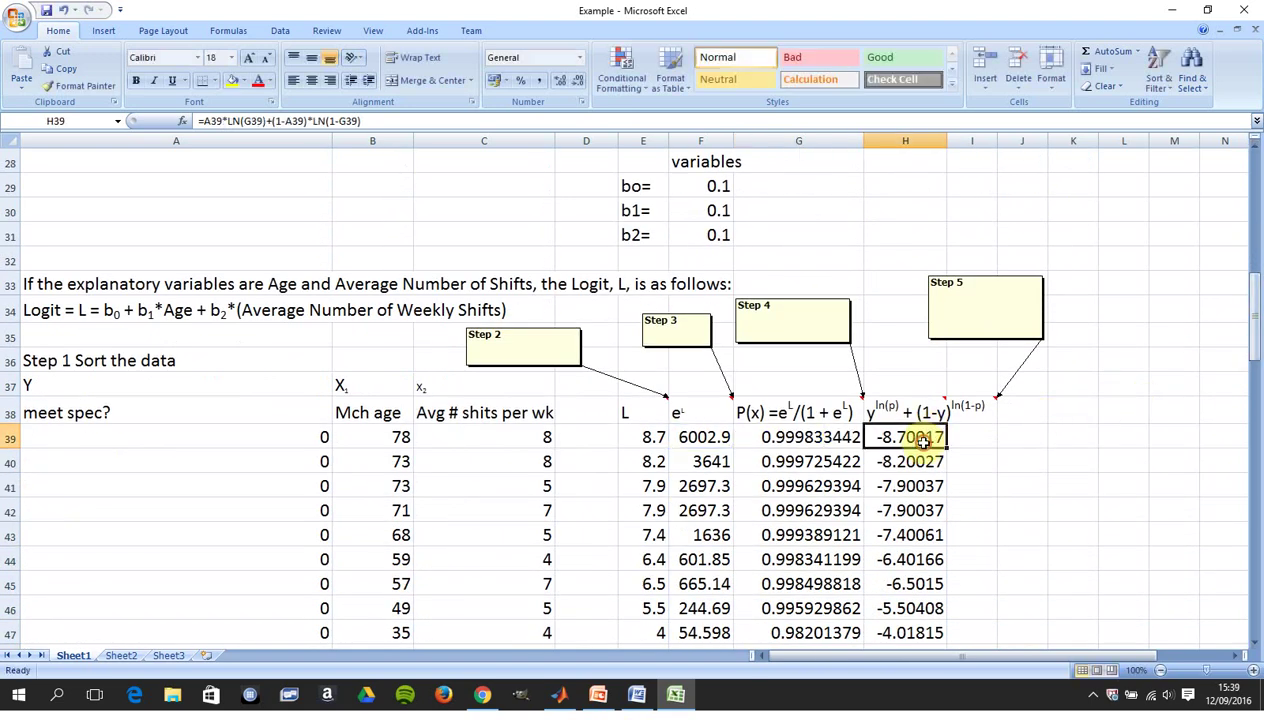
{"action": "double_click", "coordinate": [921, 441]}
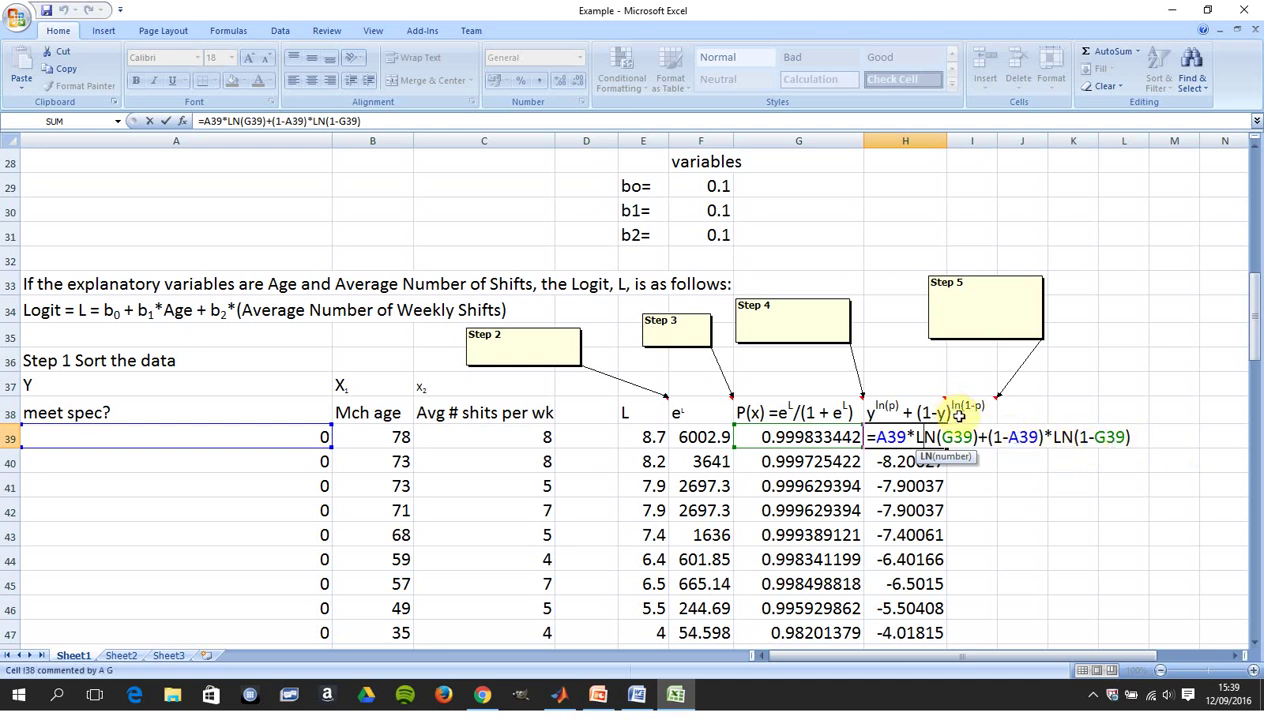
{"action": "left_click", "coordinate": [1073, 480]}
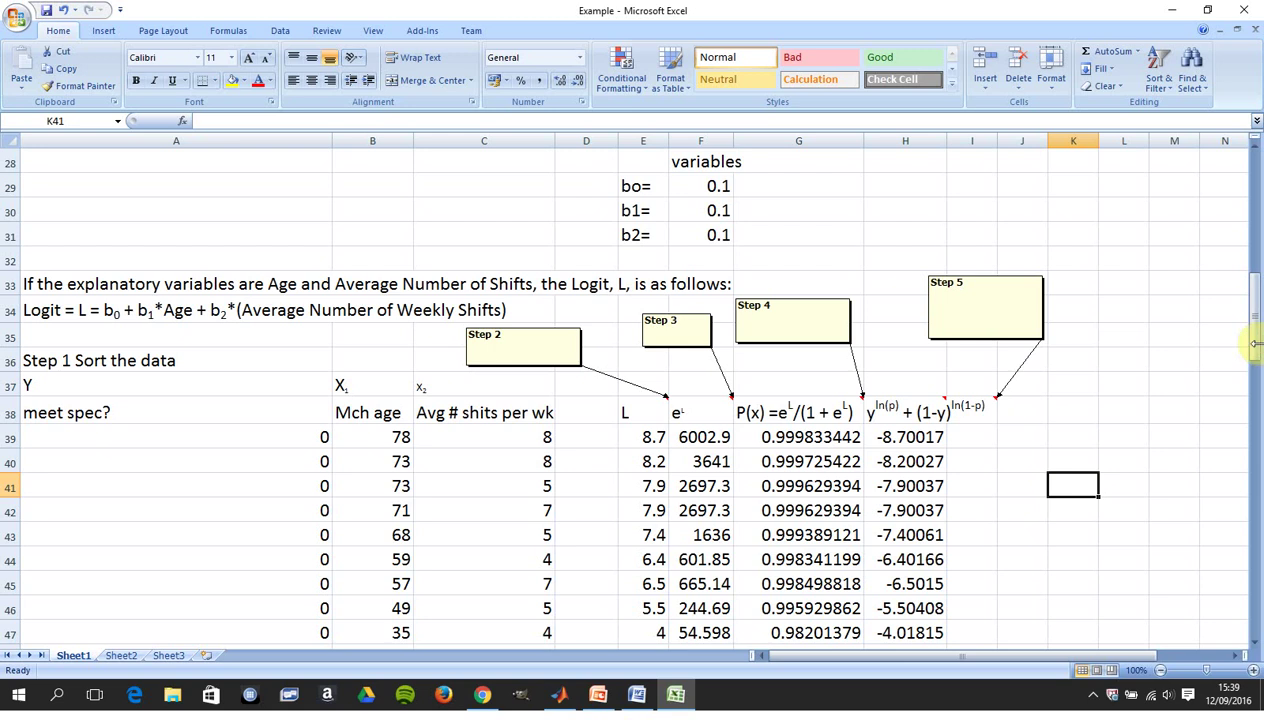
{"action": "left_click_drag", "start_coordinate": [1244, 338], "coordinate": [1245, 353]}
{"action": "left_click_drag", "start_coordinate": [1256, 300], "coordinate": [1255, 423]}
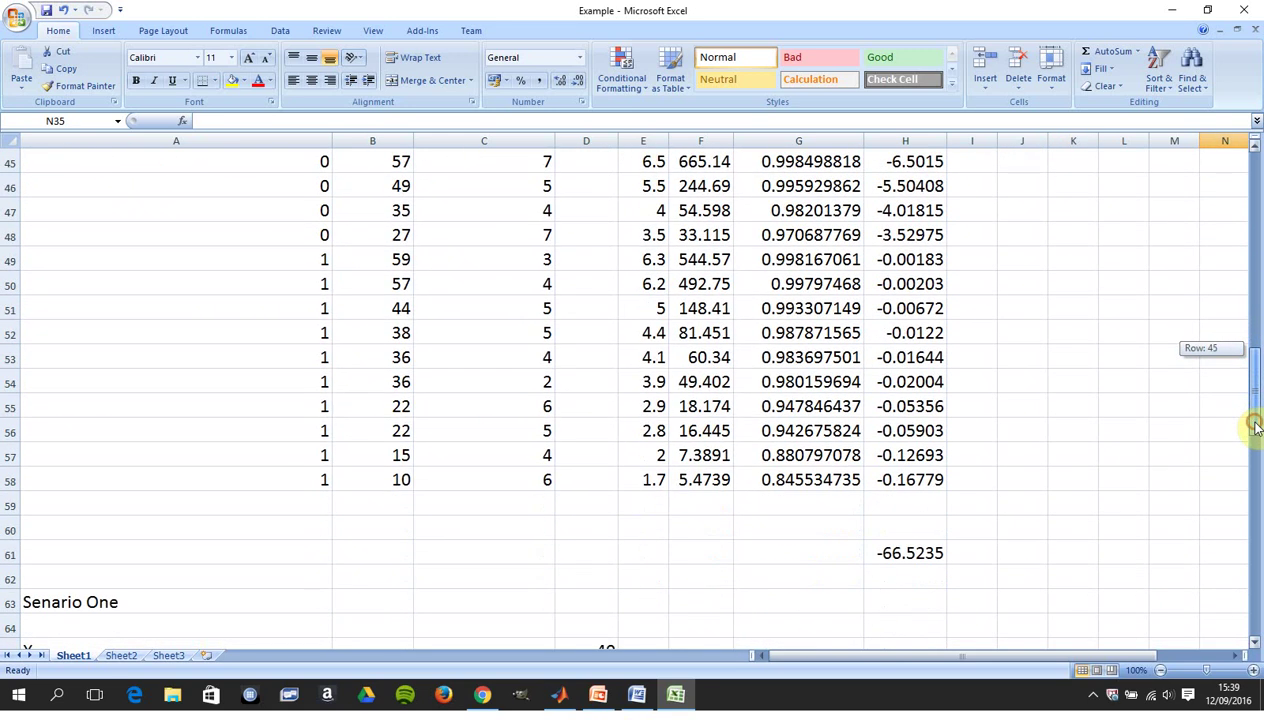
{"action": "left_click", "coordinate": [934, 552]}
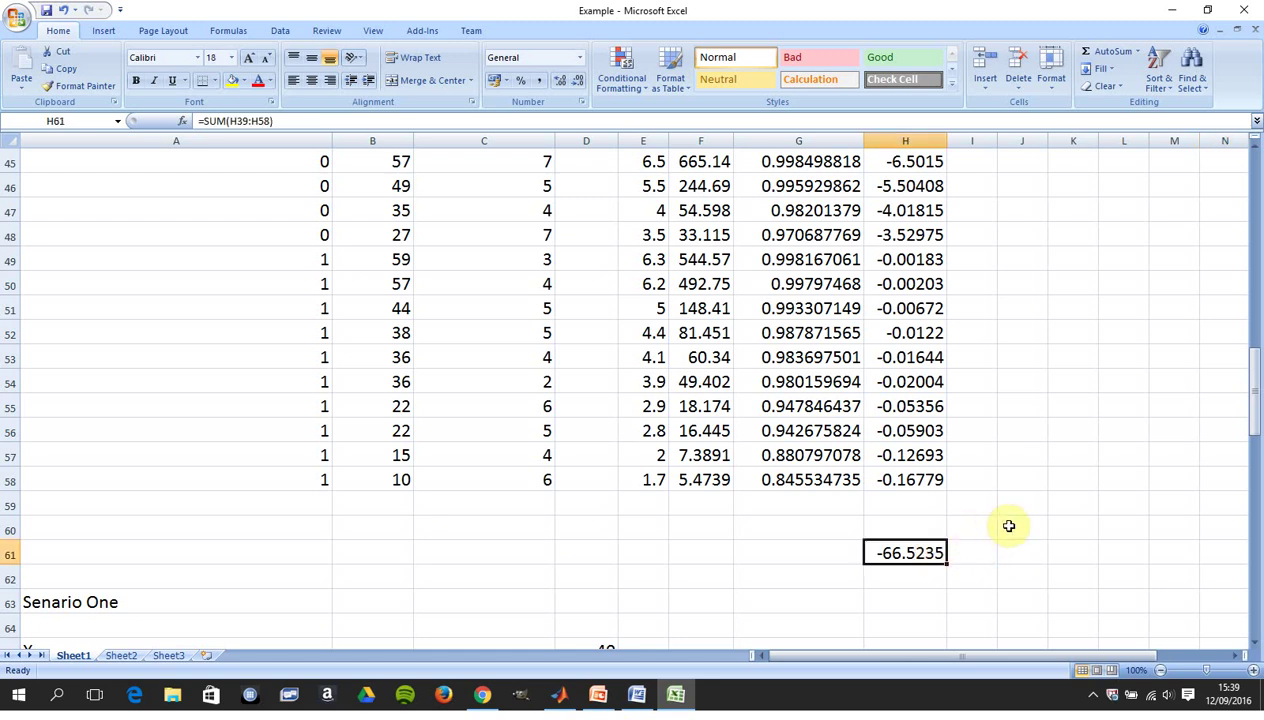
{"action": "left_click_drag", "start_coordinate": [1258, 425], "coordinate": [1255, 350]}
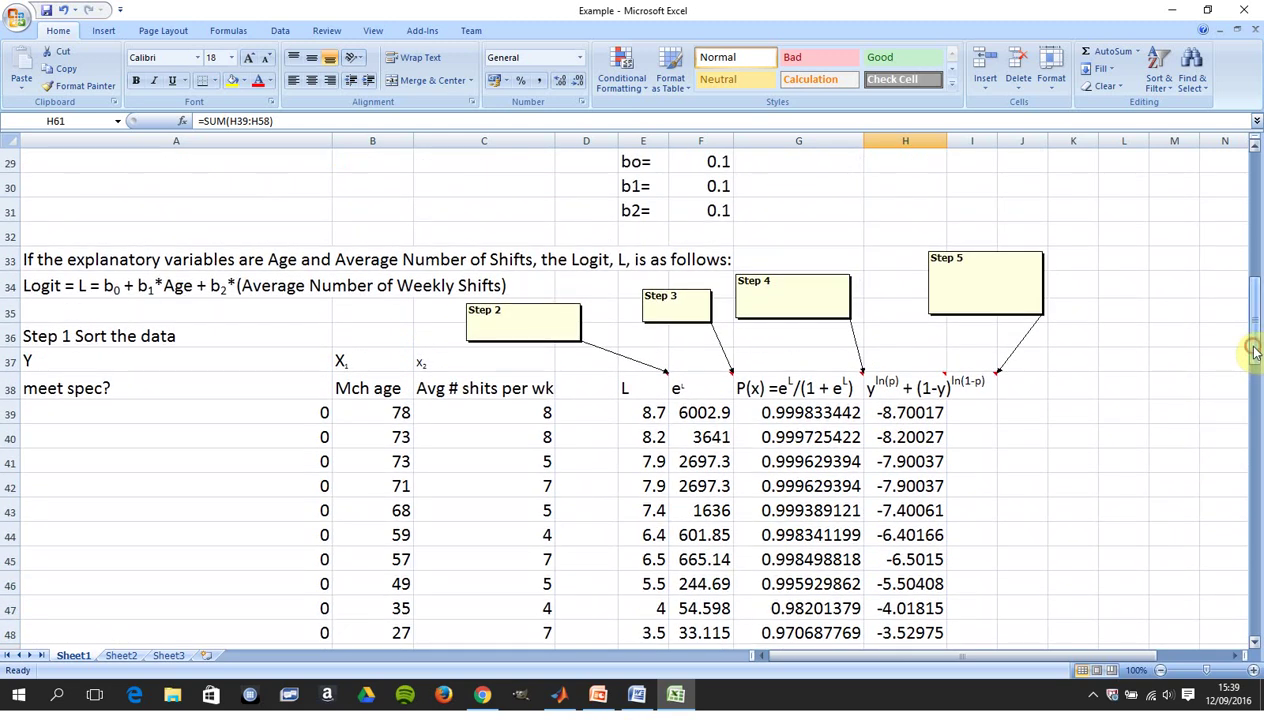
- Run Solver to maximize H61 by changing coefficients F29:F31
{"action": "left_click", "coordinate": [280, 31]}
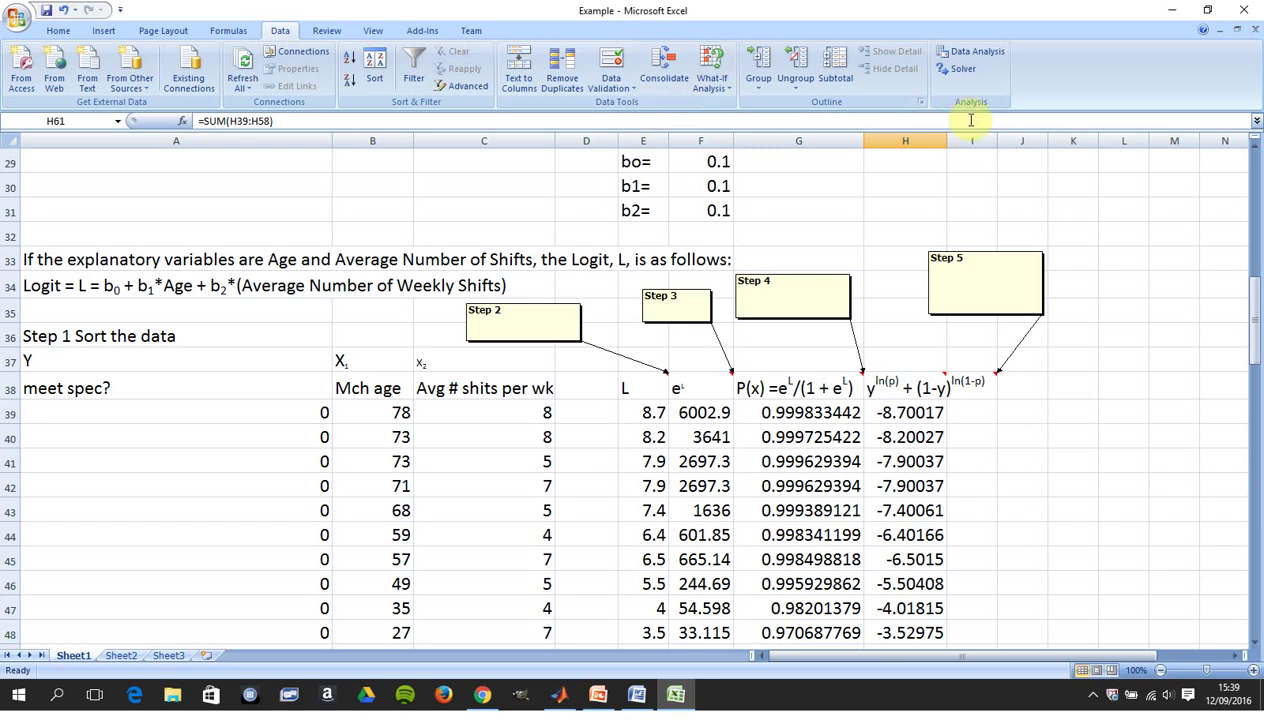
{"action": "left_click", "coordinate": [955, 68]}
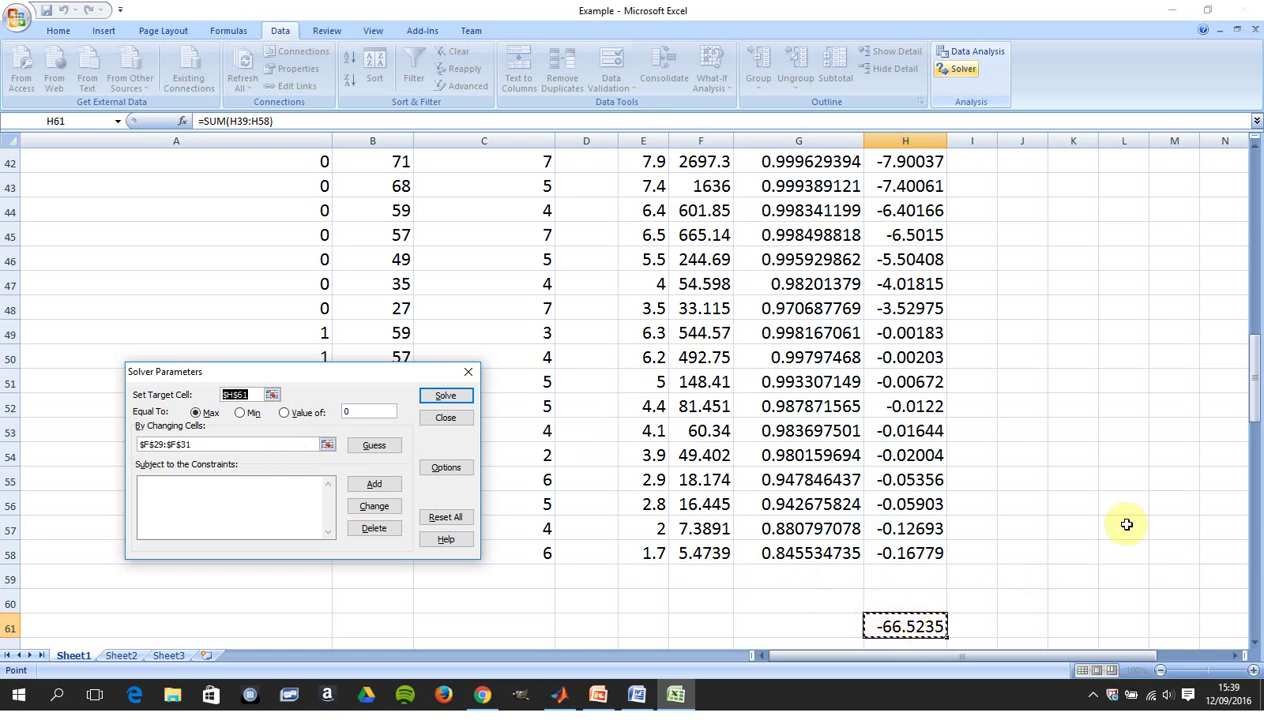
{"action": "left_click_drag", "start_coordinate": [1252, 416], "coordinate": [1252, 300]}
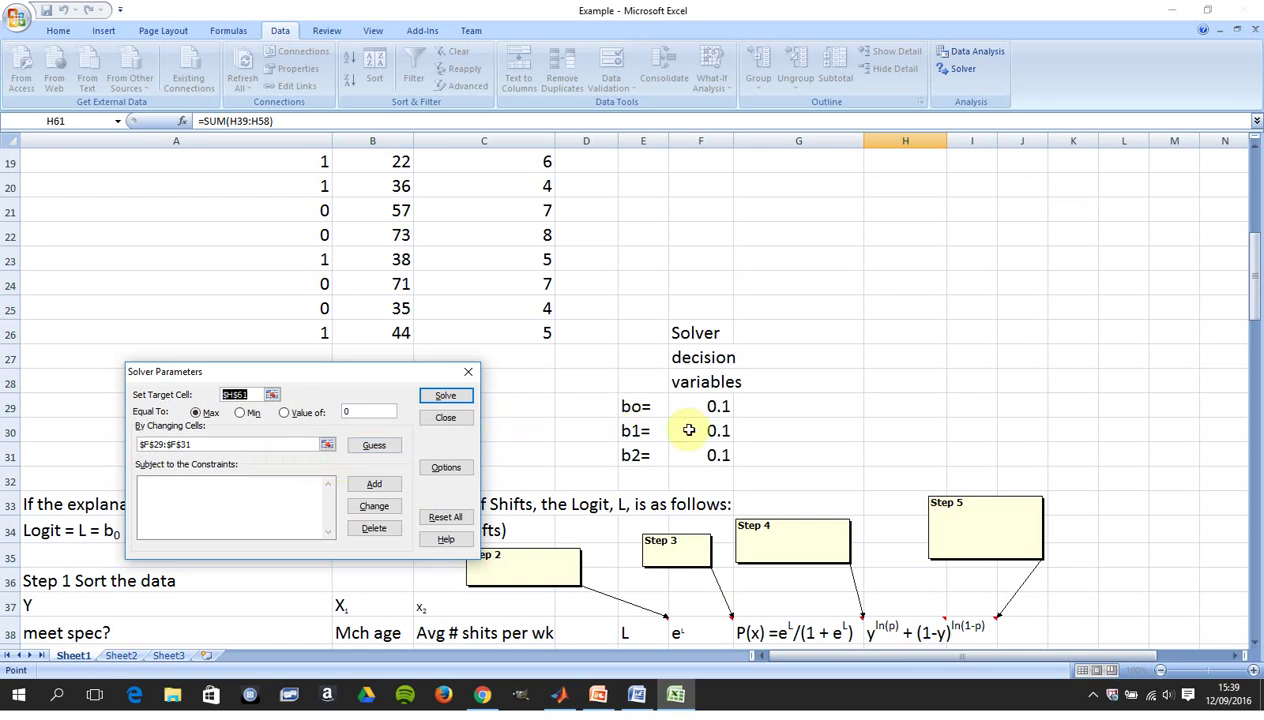
{"action": "left_click", "coordinate": [450, 396]}
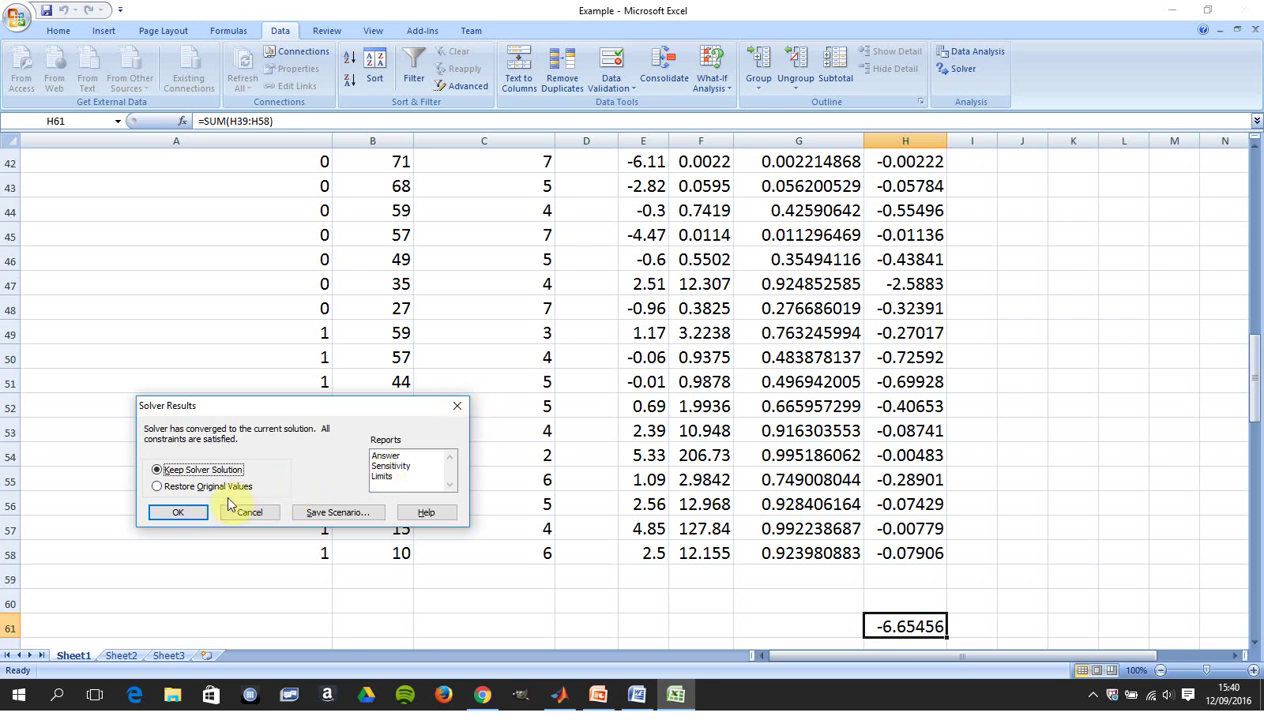
- Keep the Solver solution and view coefficients b0=12.483, b1=-0.117, b2=-1.469
{"action": "left_click", "coordinate": [180, 512]}
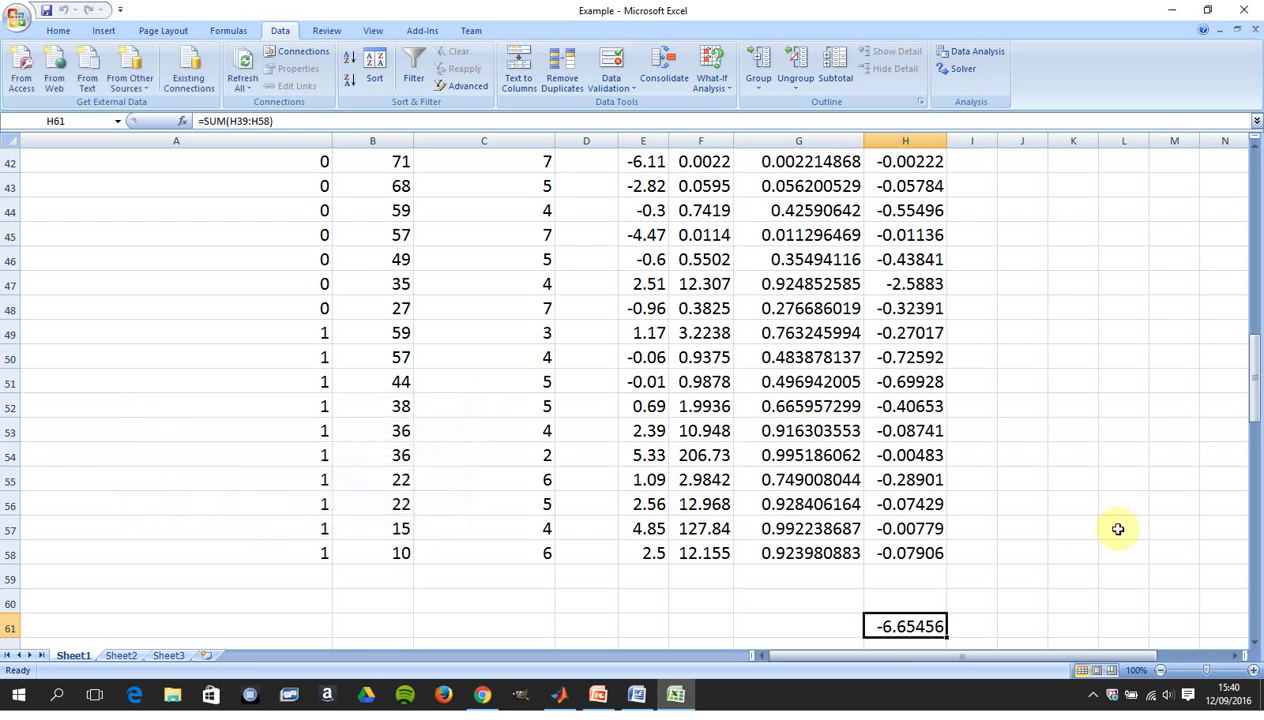
{"action": "left_click_drag", "start_coordinate": [1258, 398], "coordinate": [1256, 316]}
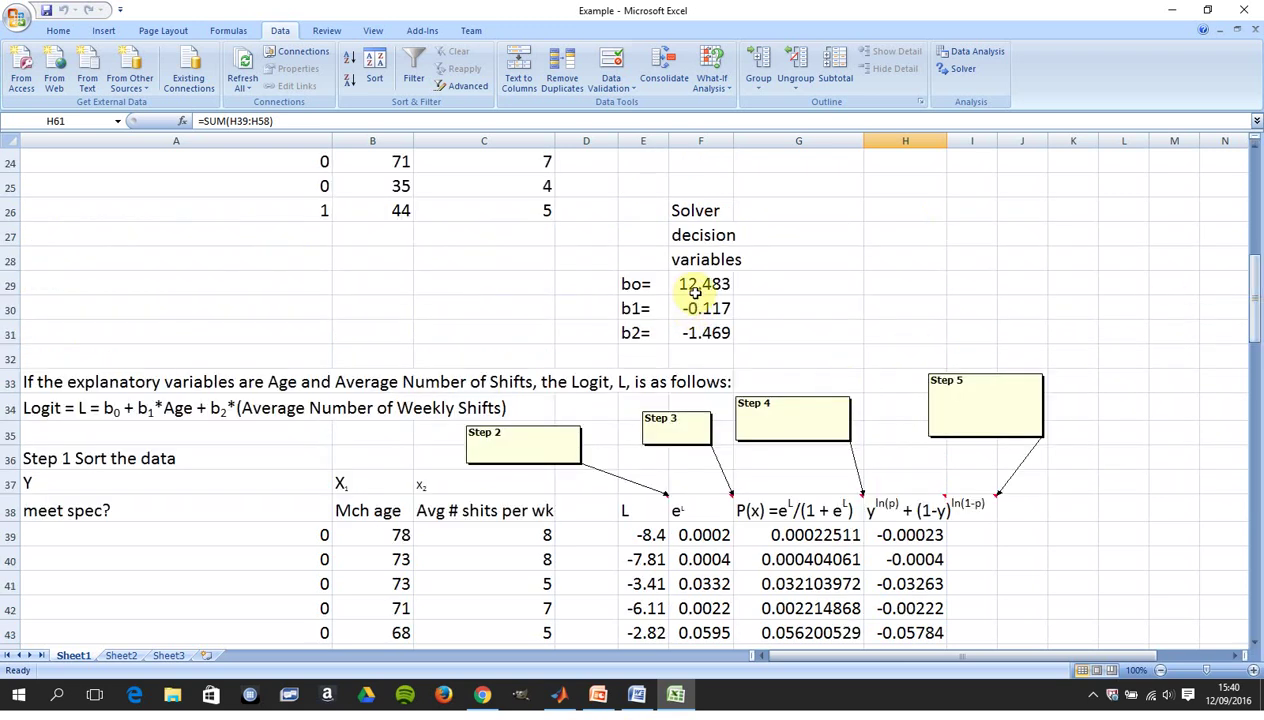
{"action": "key", "text": "Down"}
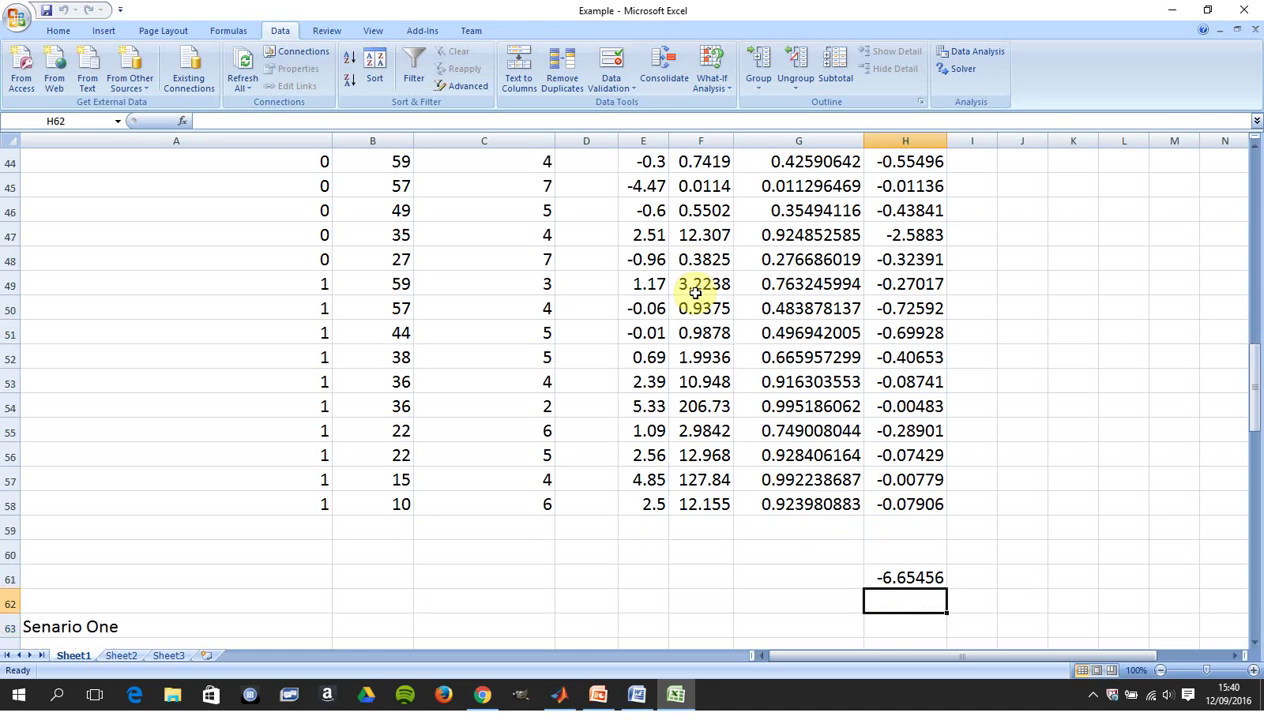
{"action": "key", "text": "Down"}
{"action": "key", "text": "Down"}
{"action": "key", "text": "Down"}
{"action": "key", "text": "Down"}
{"action": "key", "text": "Down"}
{"action": "key", "text": "Down"}
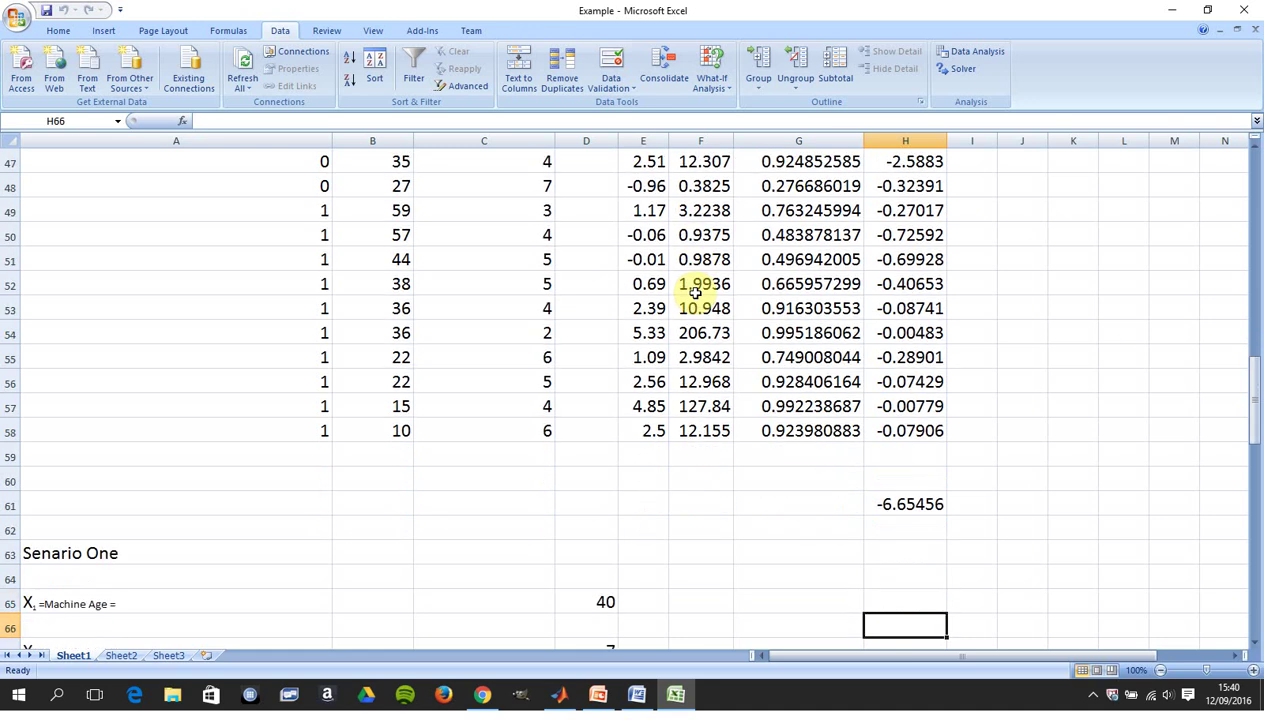
{"action": "key", "text": "Left"}
{"action": "key", "text": "Left"}
{"action": "key", "text": "Left"}
{"action": "key", "text": "Left"}
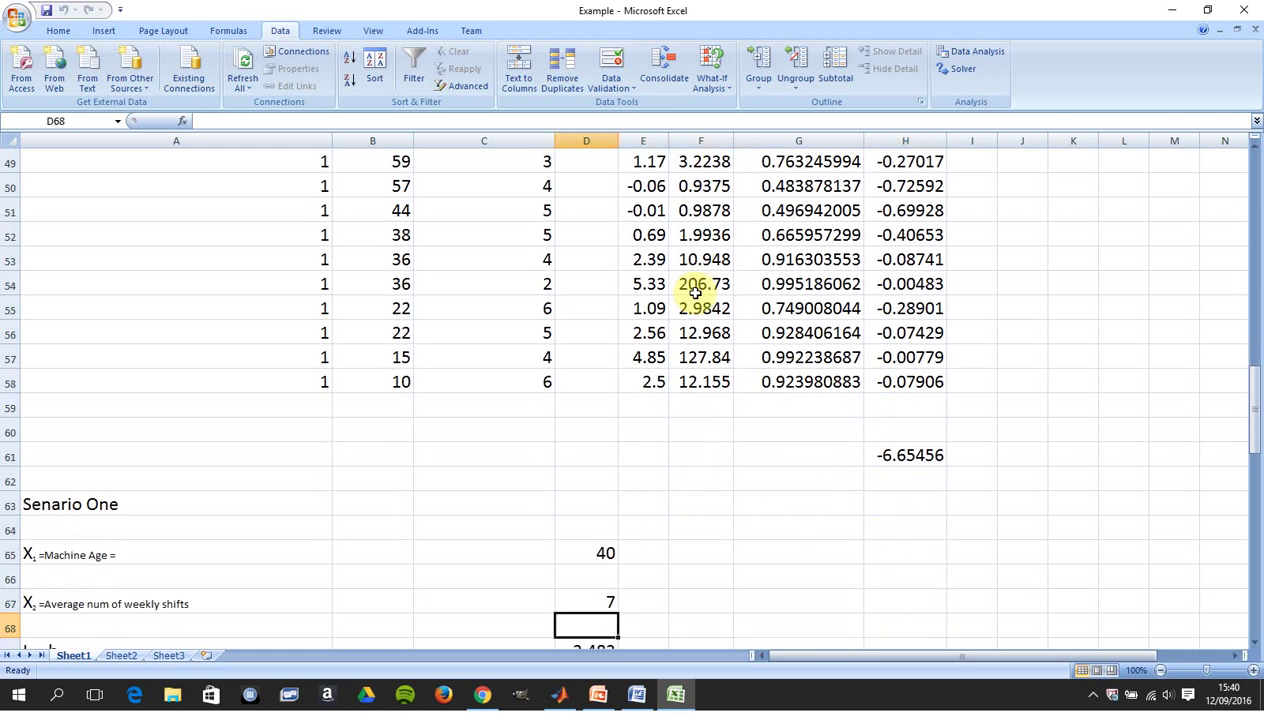
{"action": "key", "text": "Home"}
{"action": "key", "text": "Down"}
{"action": "key", "text": "Down"}
{"action": "key", "text": "Down"}
{"action": "key", "text": "Down"}
{"action": "key", "text": "Up"}
{"action": "key", "text": "Up"}
{"action": "key", "text": "Up"}
{"action": "key", "text": "Up"}
{"action": "key", "text": "Up"}
{"action": "key", "text": "Up"}
{"action": "key", "text": "Up"}
{"action": "key", "text": "Right"}
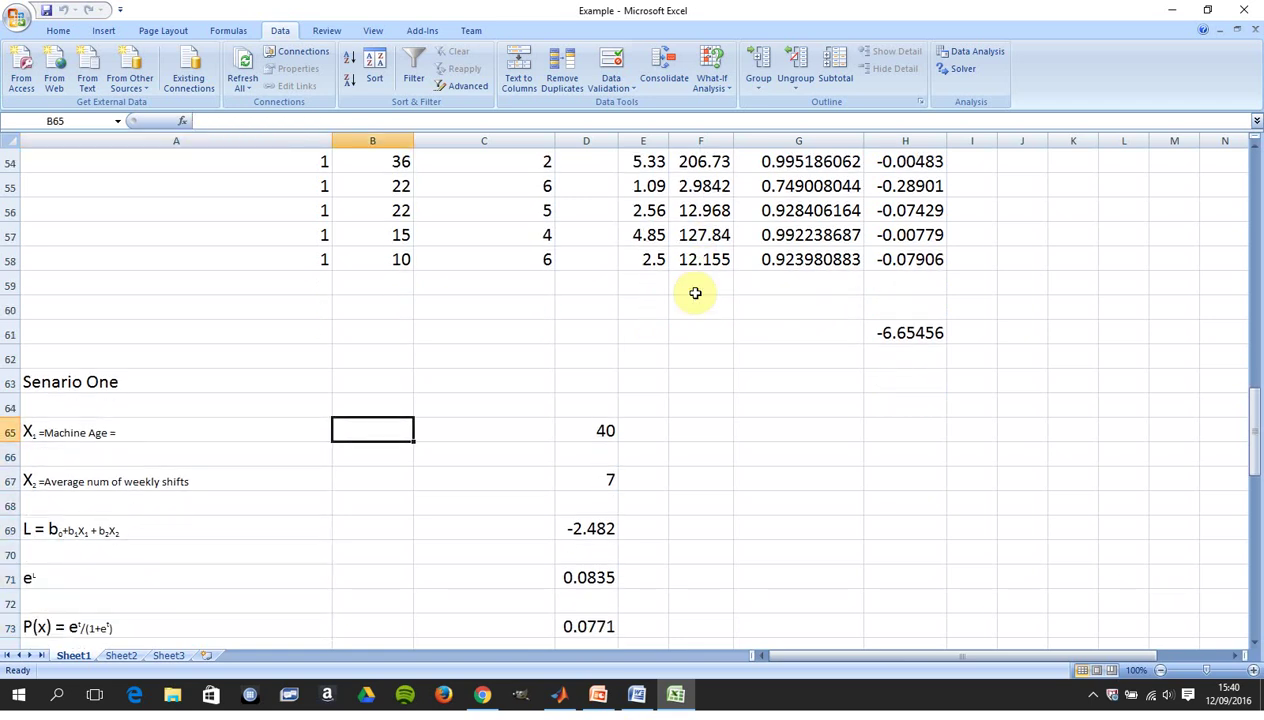
{"action": "key", "text": "Right"}
{"action": "key", "text": "Right"}
{"action": "key", "text": "Down"}
{"action": "key", "text": "Down"}
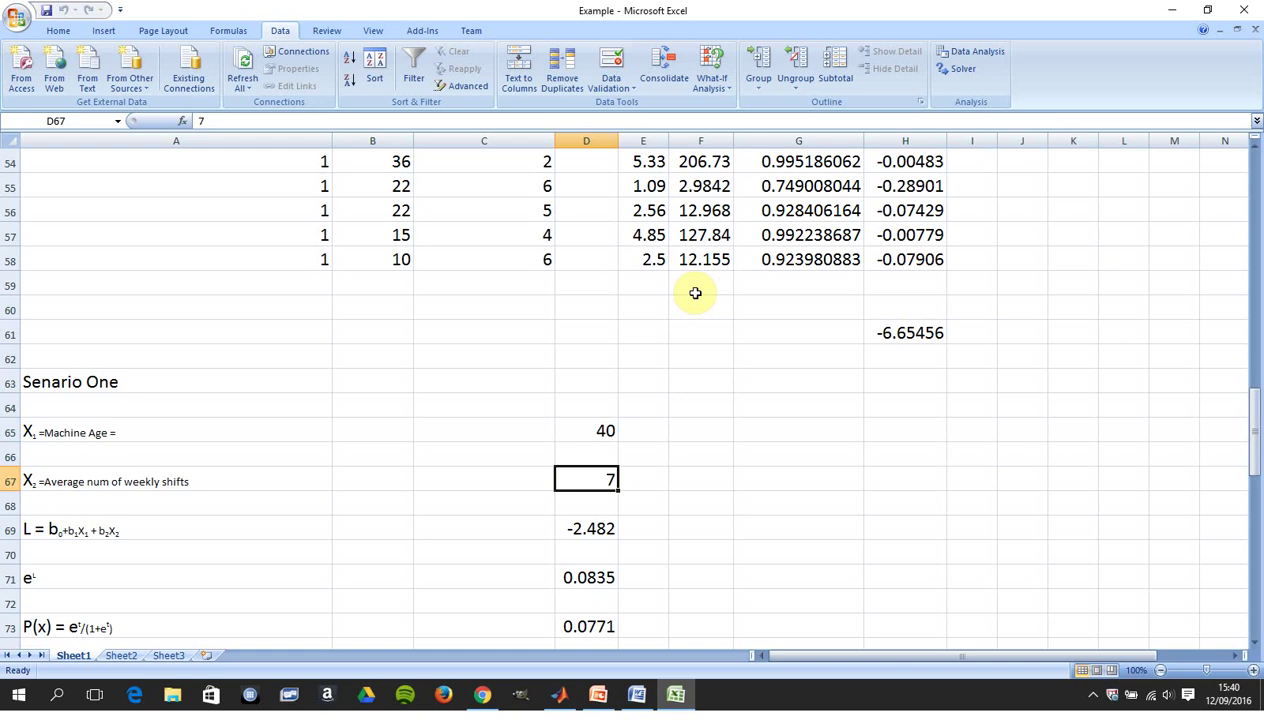
{"action": "key", "text": "Down"}
{"action": "key", "text": "Down"}
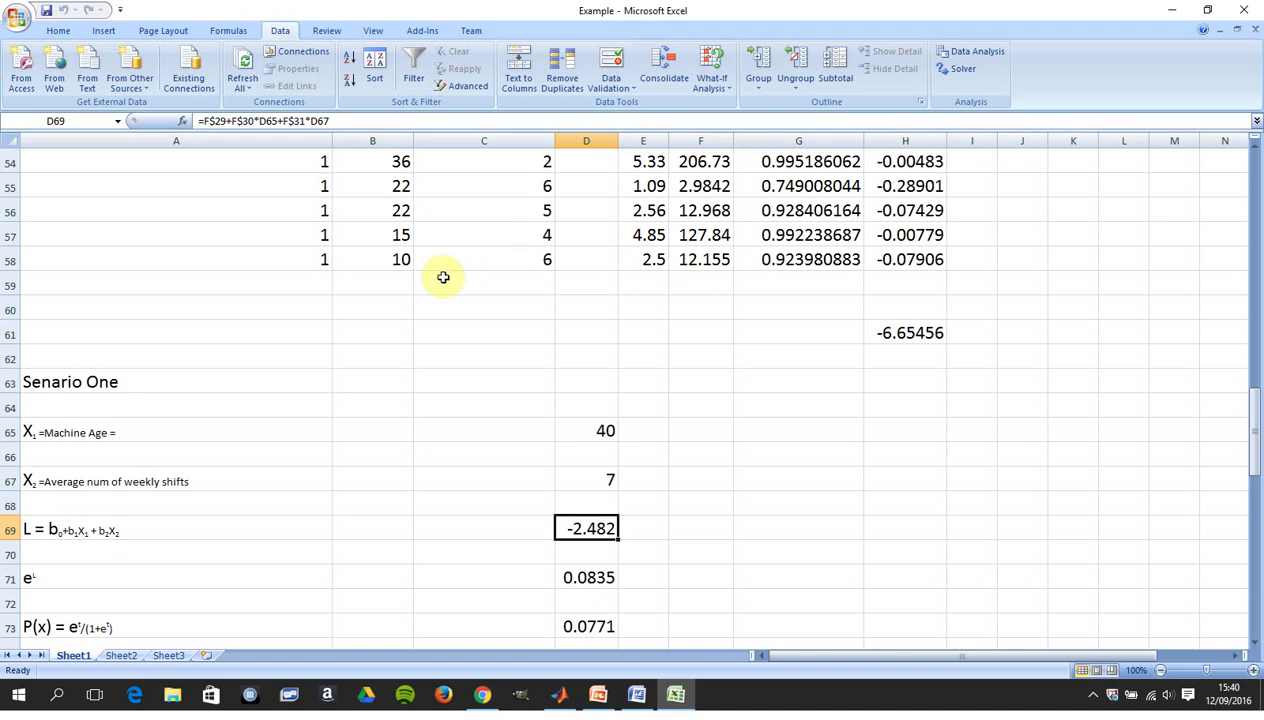
{"action": "left_click_drag", "start_coordinate": [499, 344], "coordinate": [465, 238]}
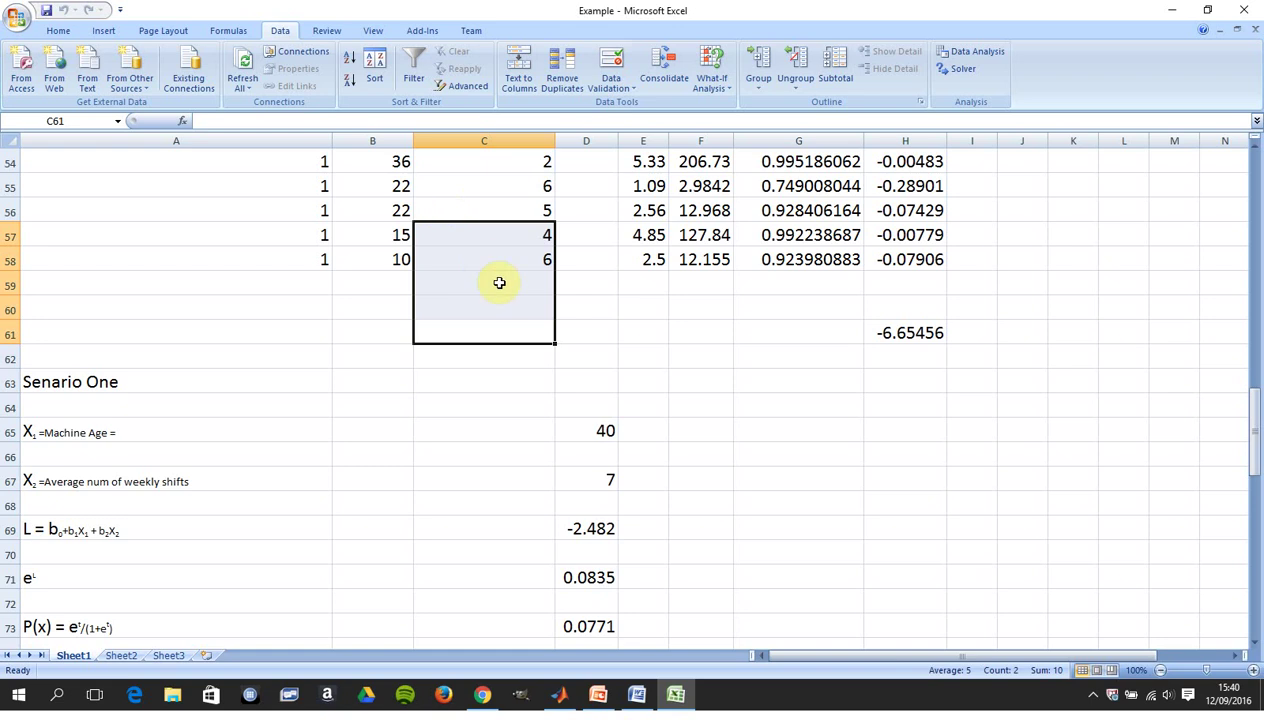
{"action": "double_click", "coordinate": [596, 577]}
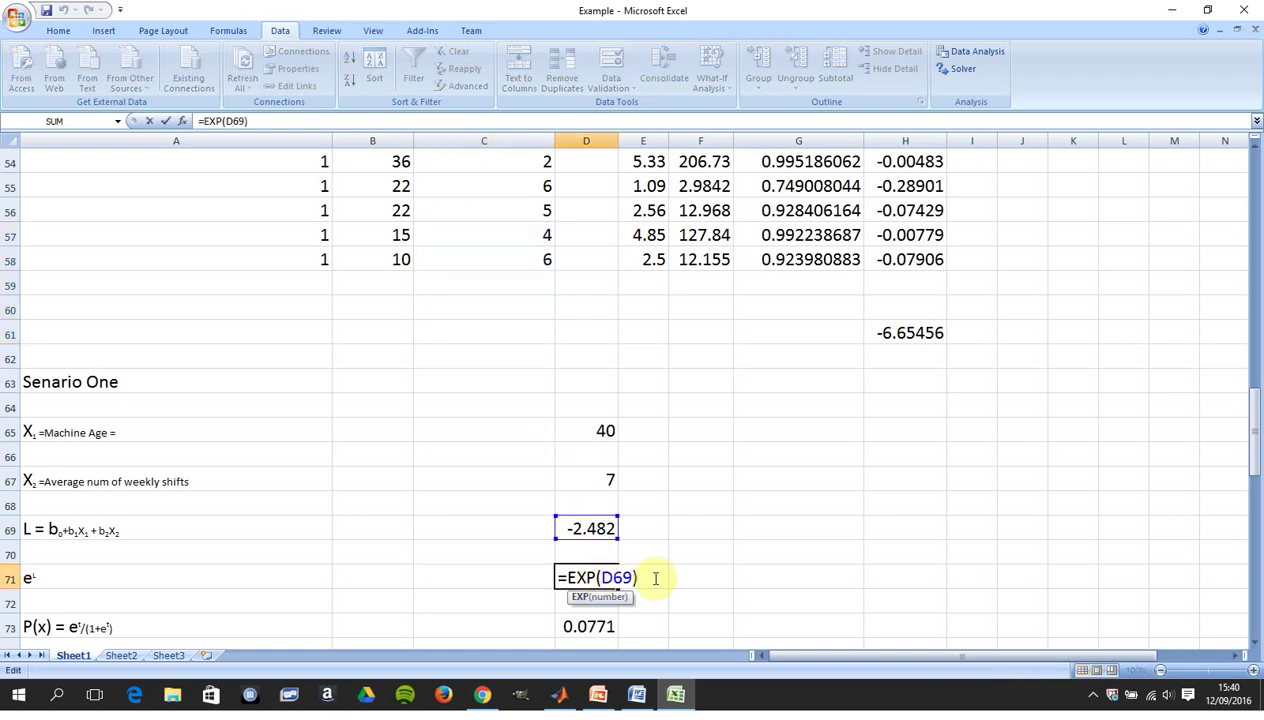
{"action": "key", "text": "End"}
{"action": "key", "text": "ctrl+Return"}
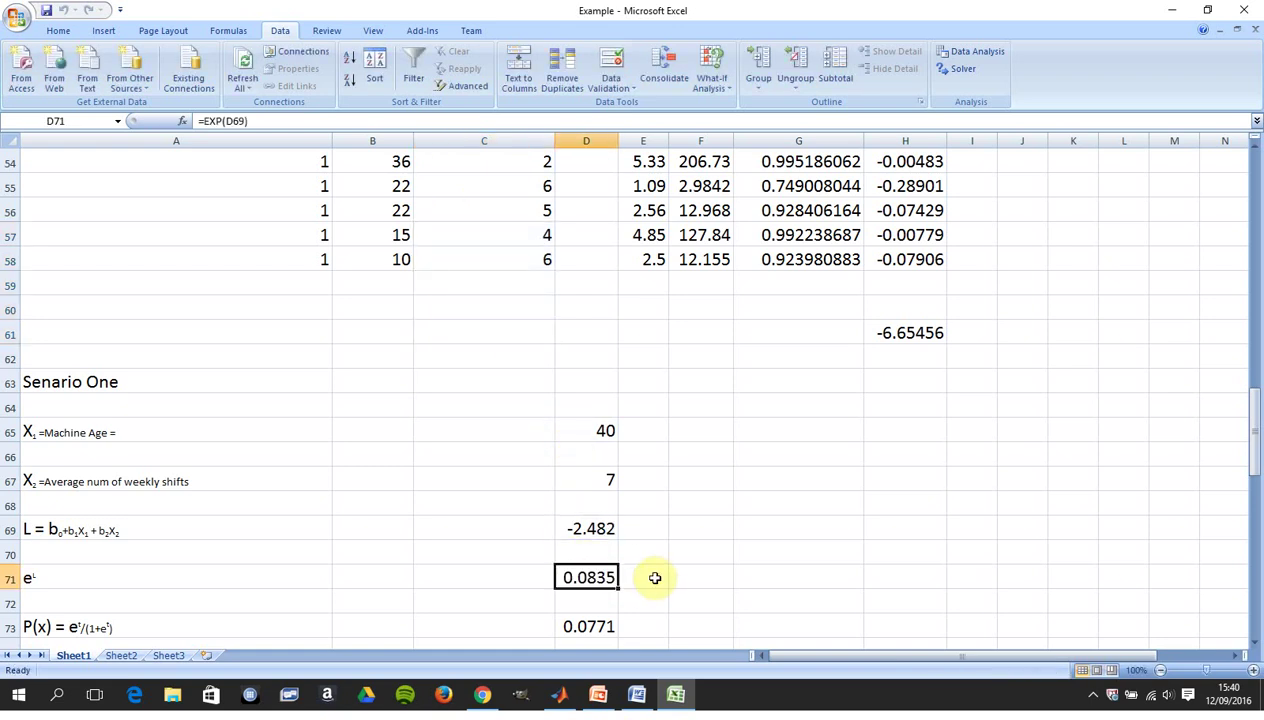
{"action": "left_click", "coordinate": [591, 531]}
{"action": "double_click", "coordinate": [591, 531]}
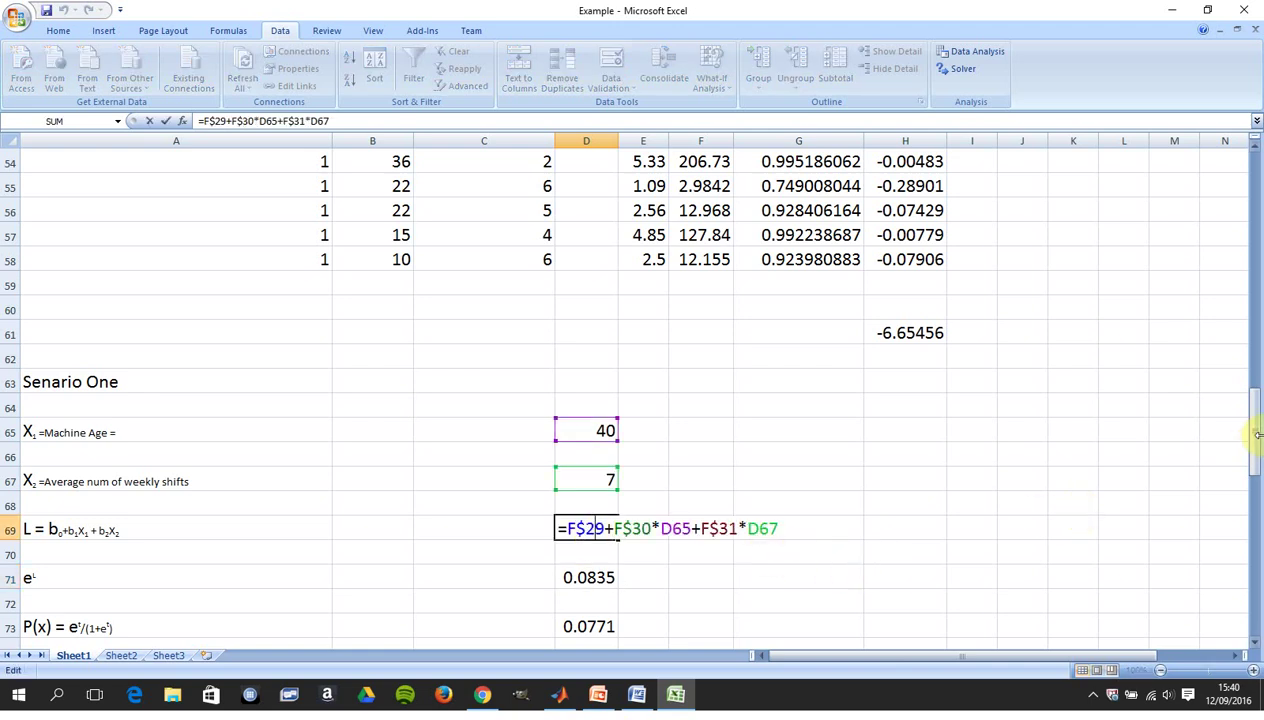
{"action": "left_click_drag", "start_coordinate": [1254, 435], "coordinate": [1254, 445]}
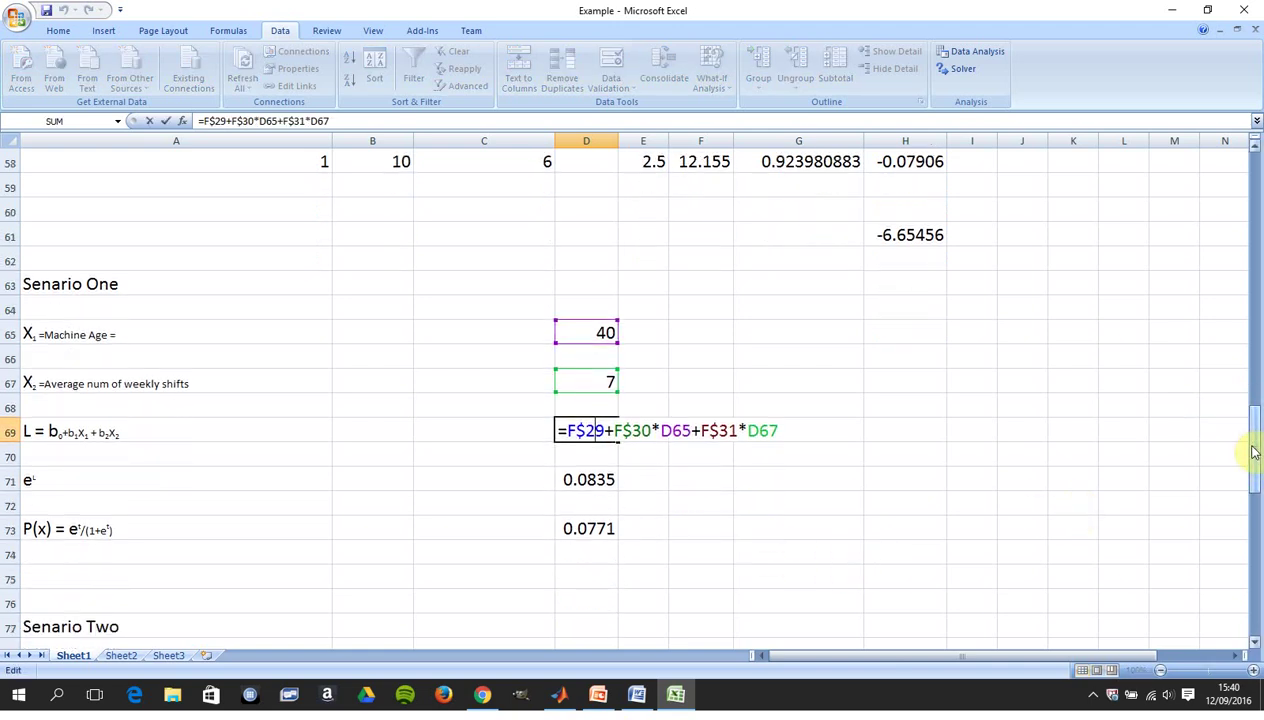
{"action": "double_click", "coordinate": [595, 479]}
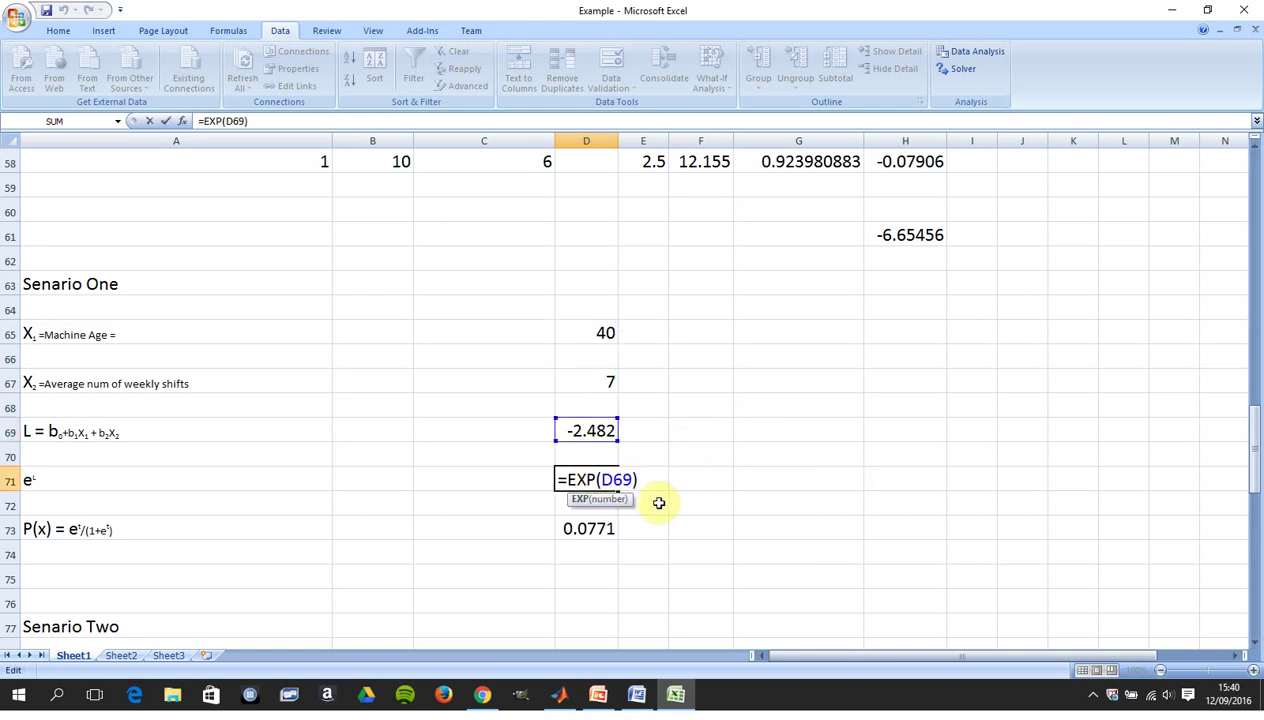
{"action": "left_click", "coordinate": [596, 560]}
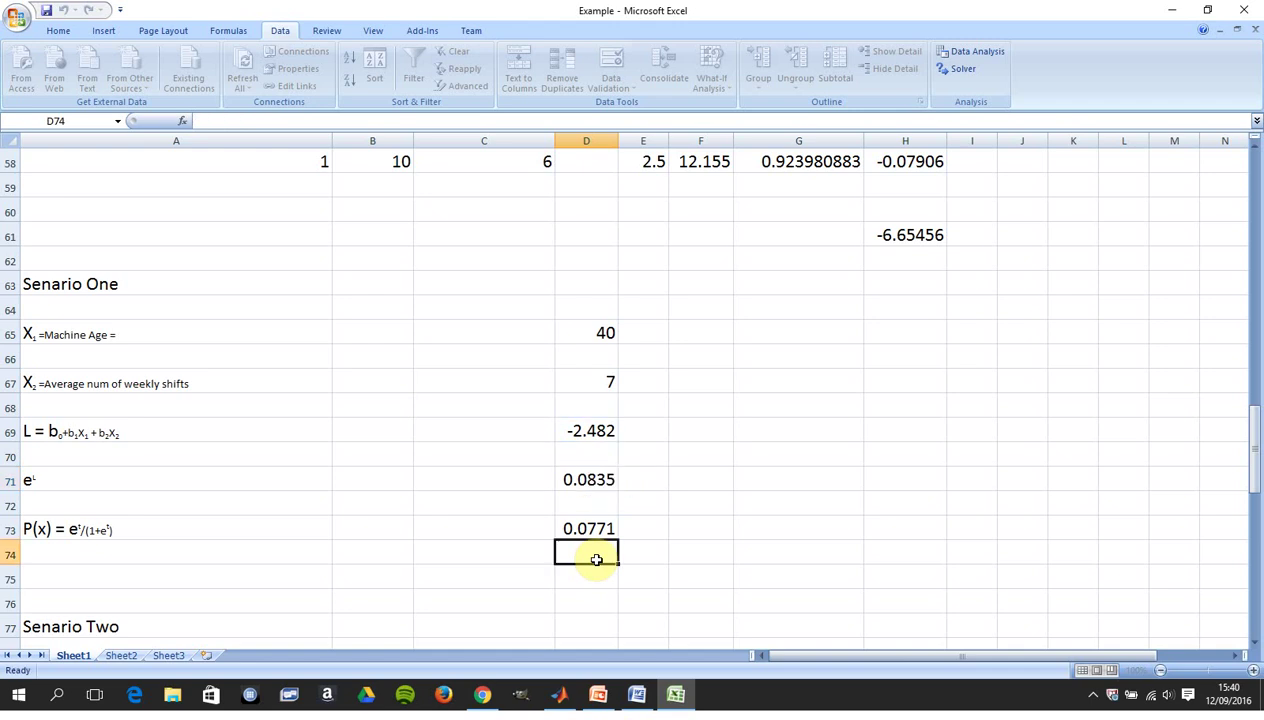
{"action": "double_click", "coordinate": [594, 530]}
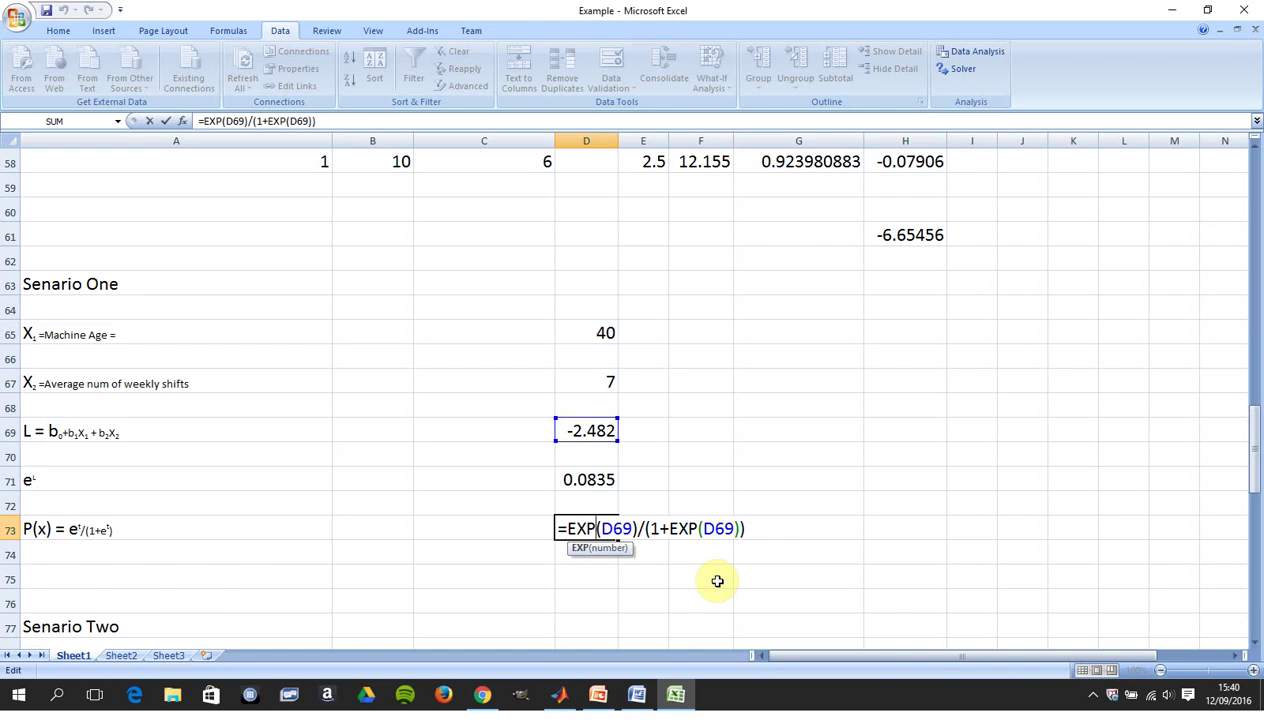
{"action": "key", "text": "Escape"}
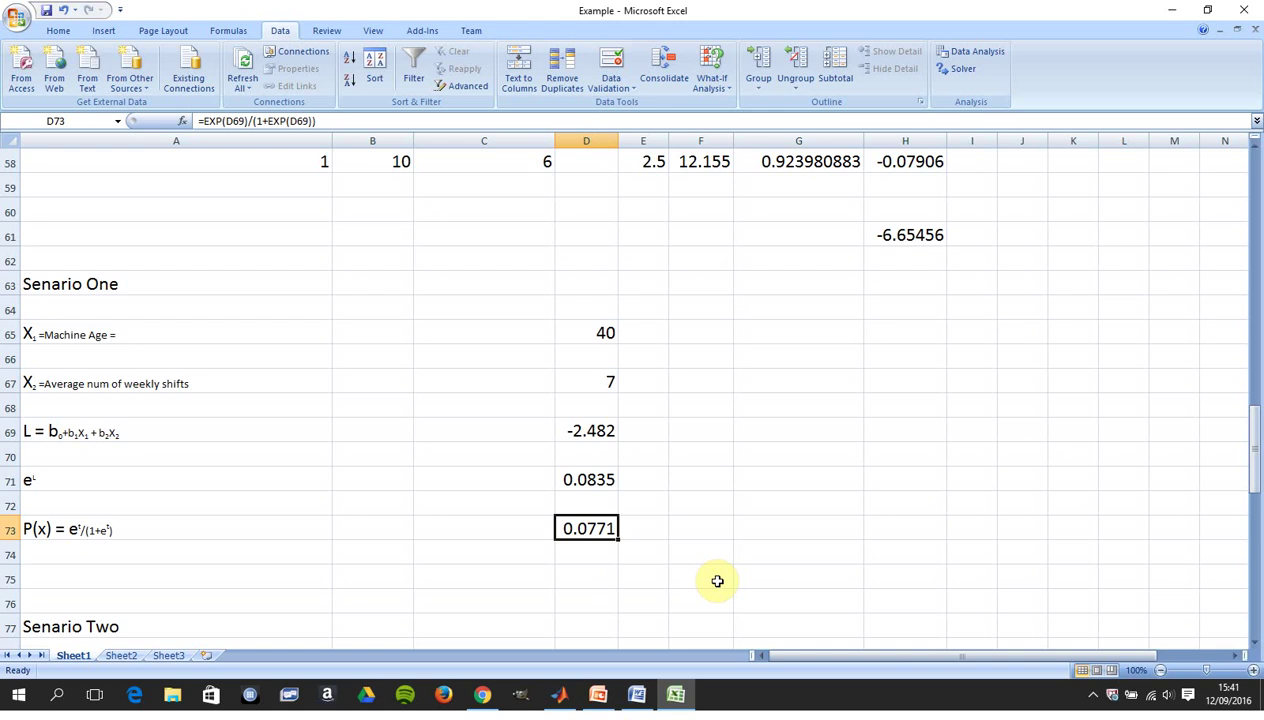
{"action": "key", "text": "Down"}
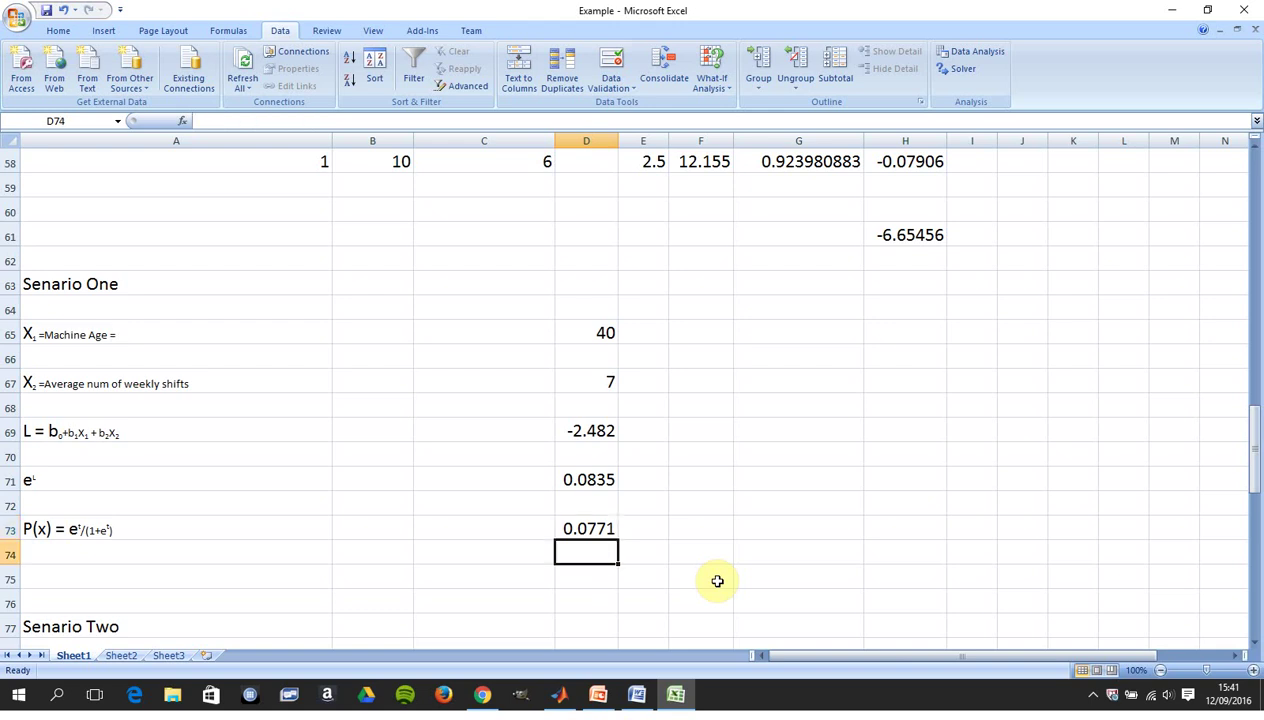
{"action": "key", "text": "Down"}
{"action": "key", "text": "Down"}
{"action": "key", "text": "Down"}
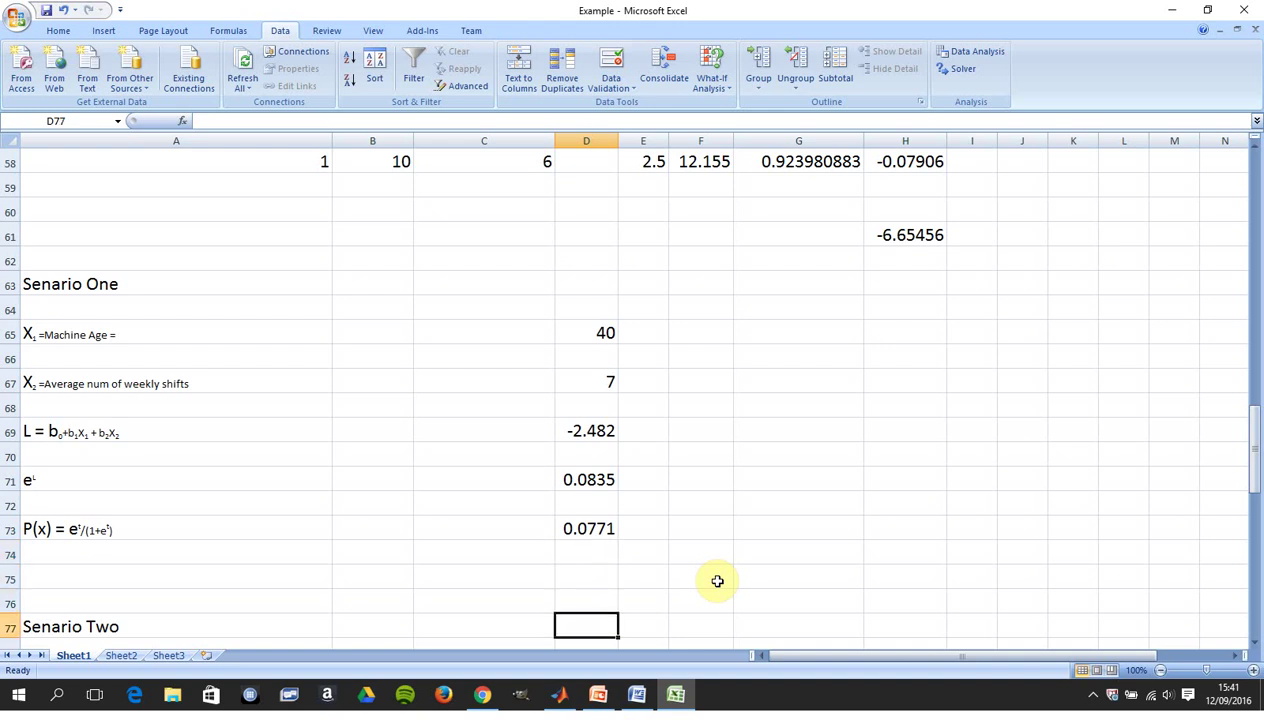
{"action": "key", "text": "Down"}
{"action": "key", "text": "Down"}
{"action": "key", "text": "Down"}
{"action": "key", "text": "Down"}
{"action": "key", "text": "Down"}
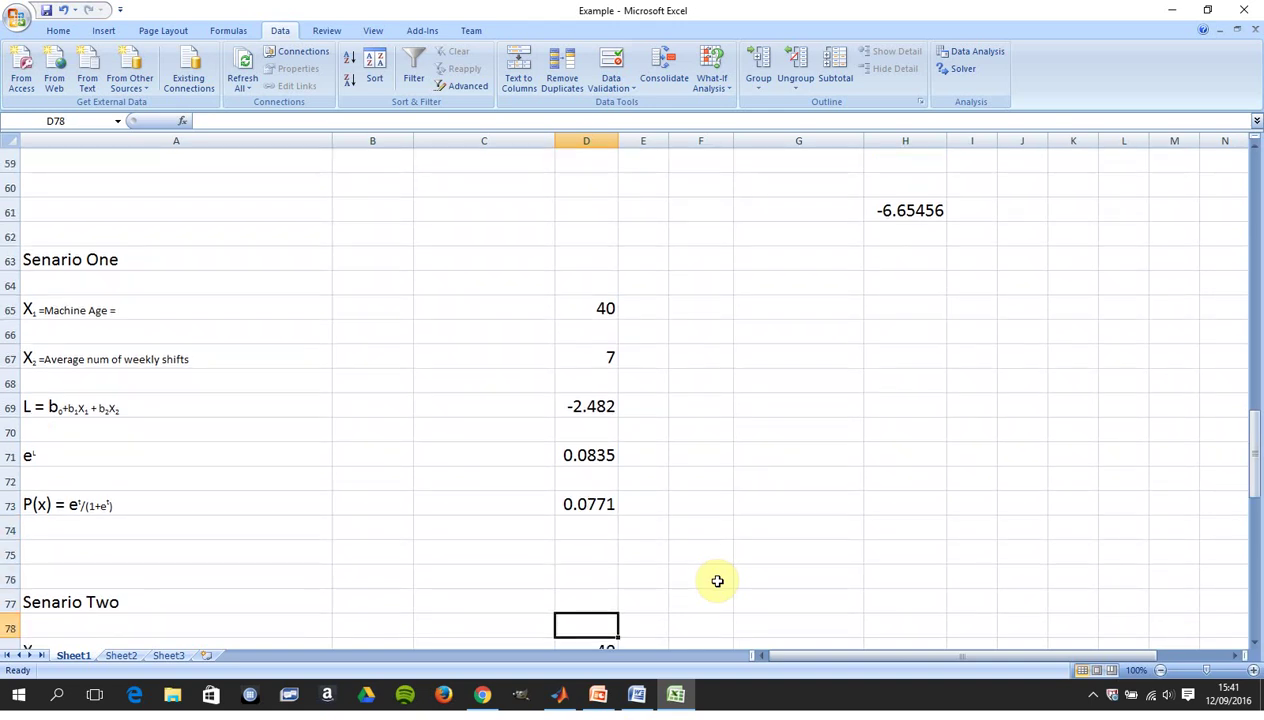
{"action": "key", "text": "Down"}
{"action": "key", "text": "Up"}
{"action": "key", "text": "Up"}
{"action": "key", "text": "Up"}
{"action": "key", "text": "Up"}
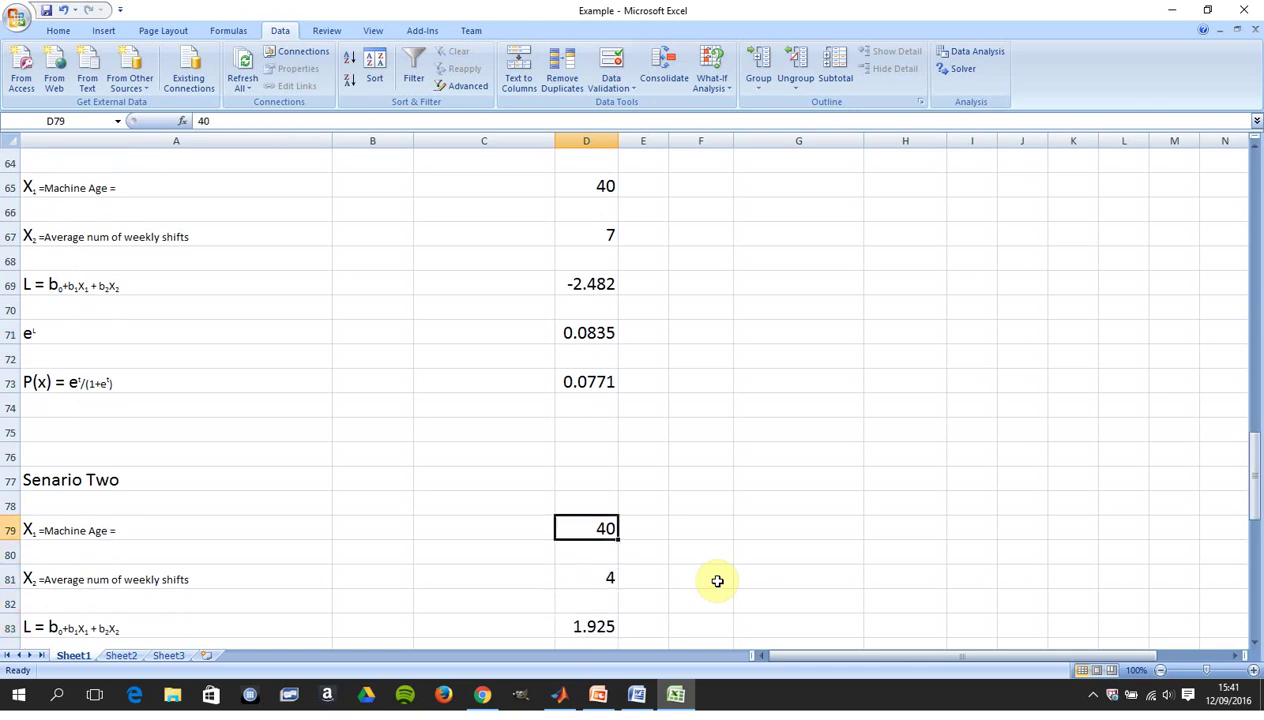
{"action": "key", "text": "Down"}
{"action": "key", "text": "Down"}
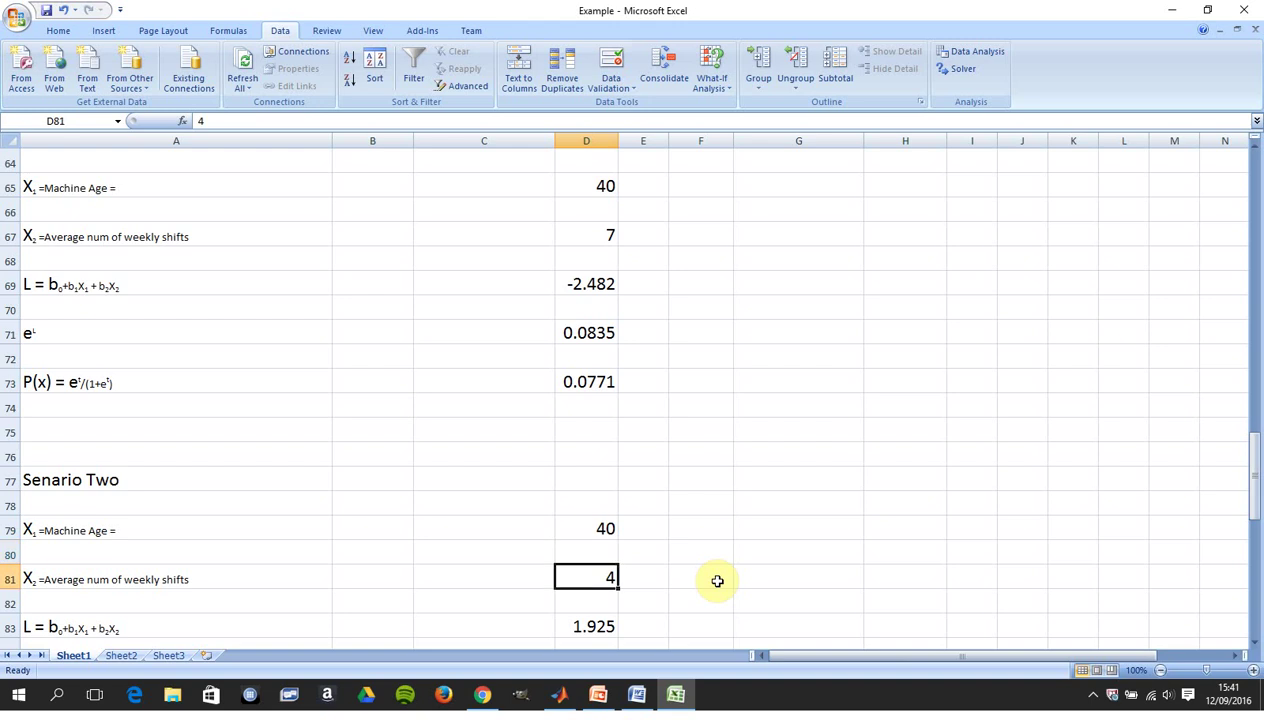
{"action": "key", "text": "Down"}
{"action": "key", "text": "Down"}
{"action": "key", "text": "Down"}
{"action": "key", "text": "Down"}
{"action": "key", "text": "Down"}
{"action": "key", "text": "Down"}
{"action": "key", "text": "Down"}
{"action": "key", "text": "Up"}
{"action": "key", "text": "Up"}
{"action": "key", "text": "Up"}
{"action": "key", "text": "Up"}
{"action": "key", "text": "Up"}
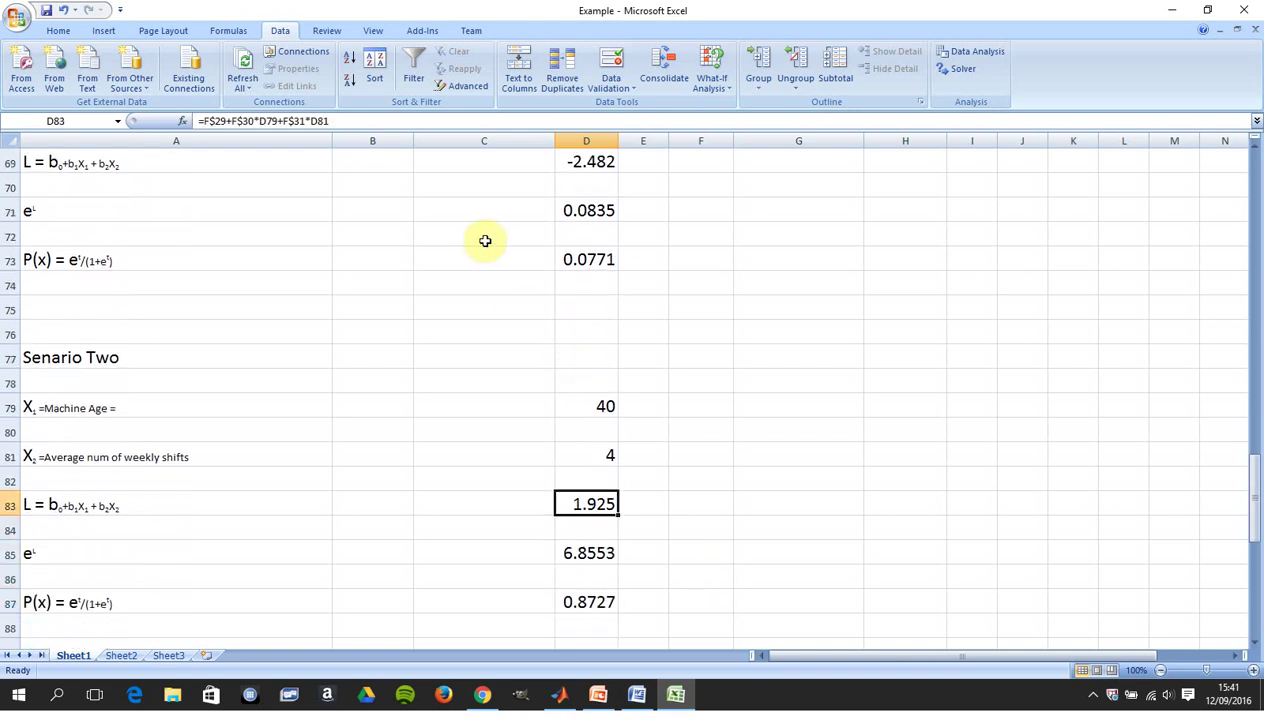
{"action": "double_click", "coordinate": [596, 503]}
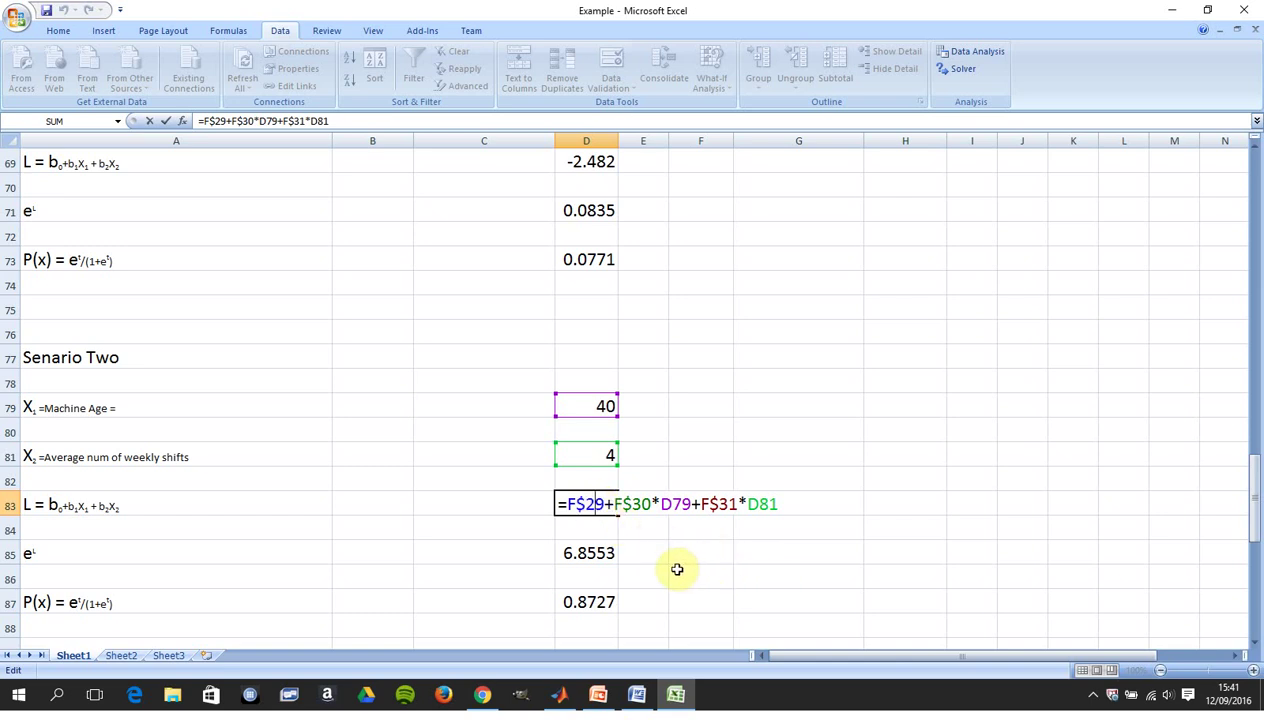
{"action": "left_click", "coordinate": [605, 557]}
{"action": "double_click", "coordinate": [605, 555]}
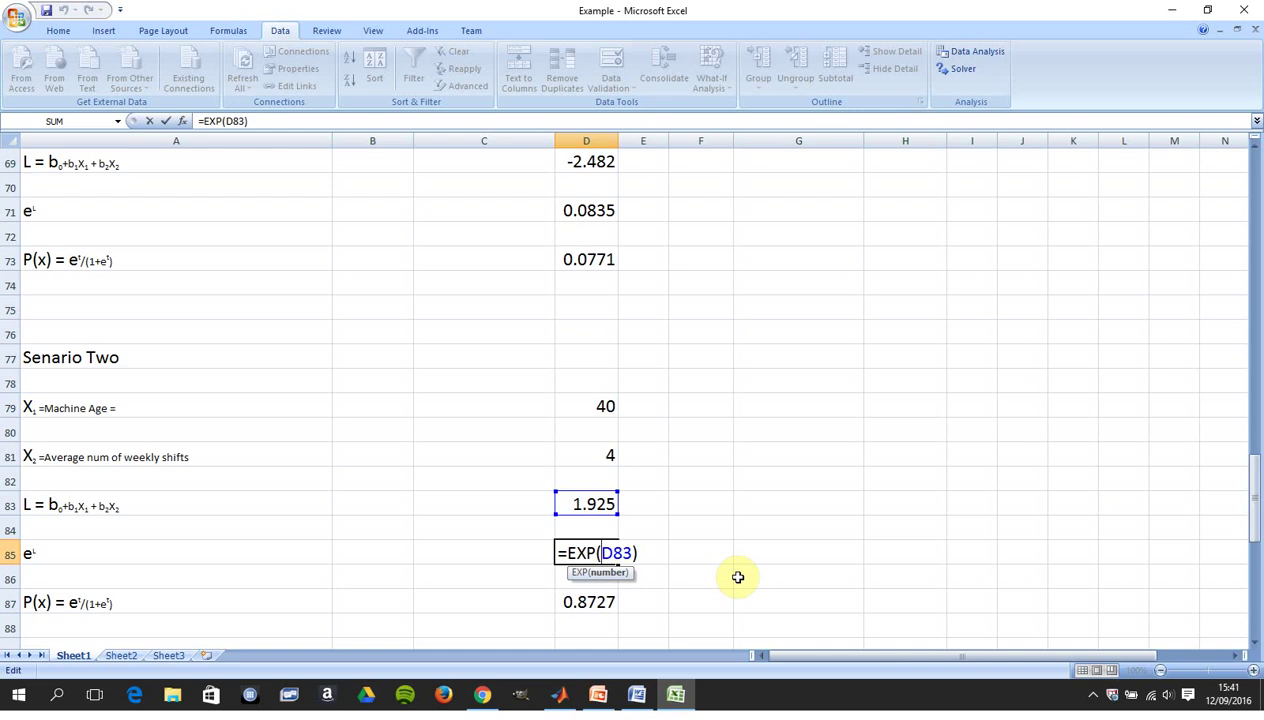
{"action": "left_click", "coordinate": [600, 602]}
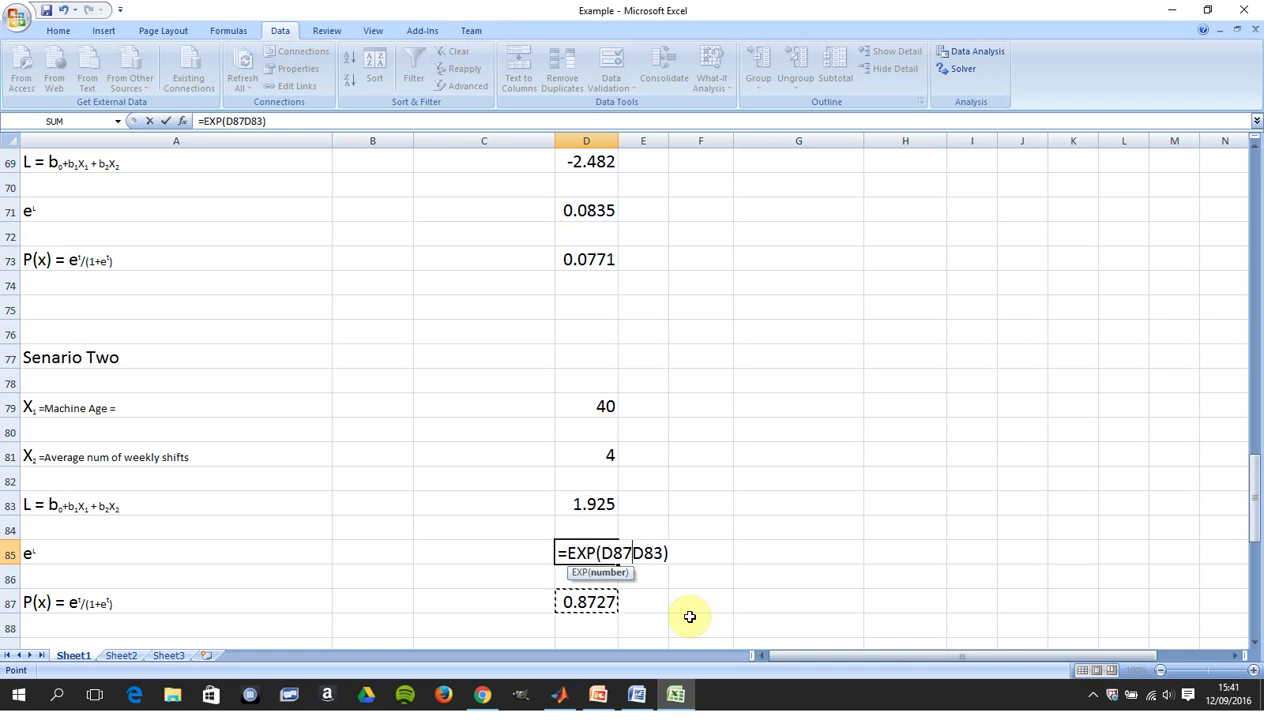
{"action": "key", "text": "Escape"}
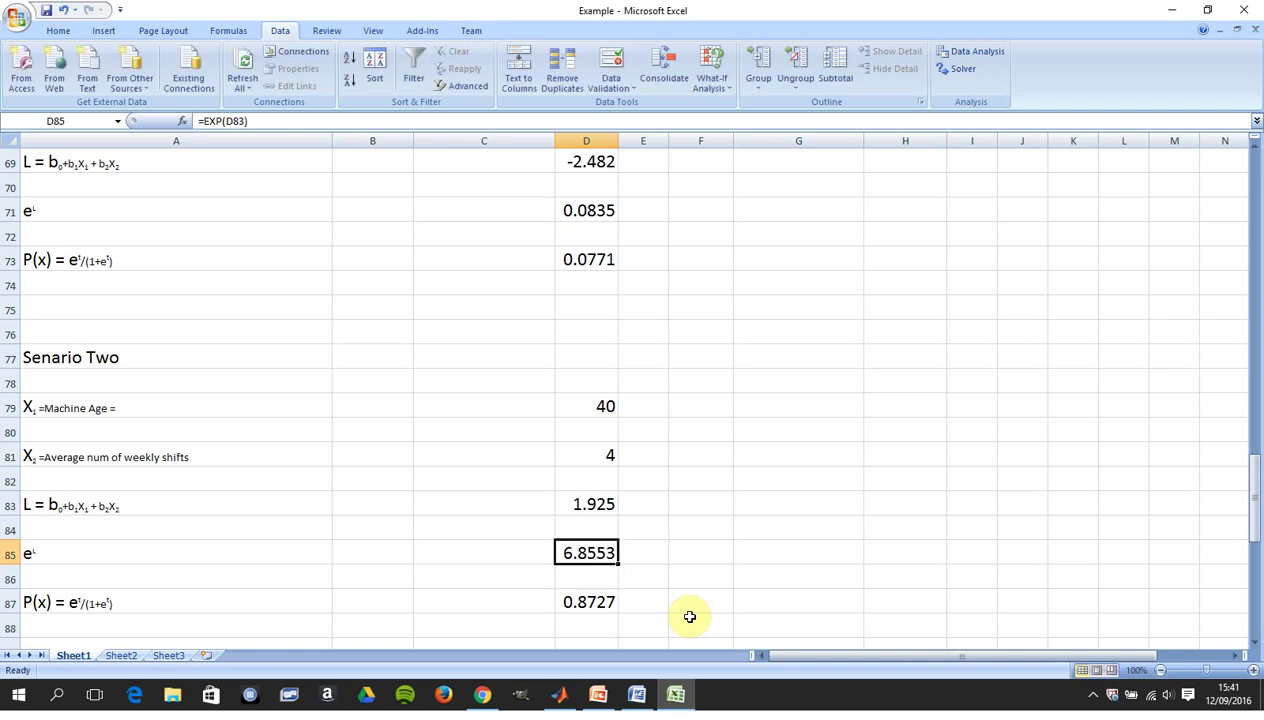
{"action": "key", "text": "Down"}
{"action": "key", "text": "Down"}
{"action": "key", "text": "Down"}
{"action": "key", "text": "Down"}
{"action": "key", "text": "Down"}
{"action": "key", "text": "Down"}
{"action": "key", "text": "Down"}
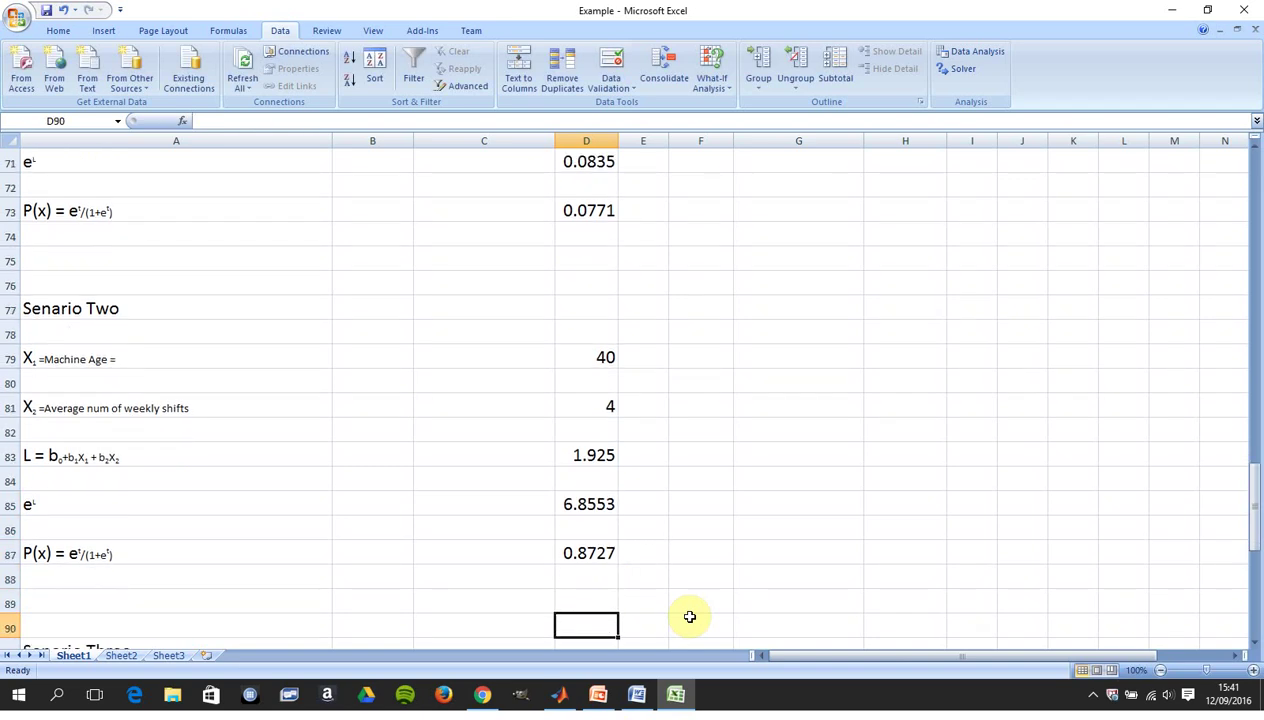
{"action": "key", "text": "Down"}
{"action": "key", "text": "Down"}
{"action": "key", "text": "Down"}
{"action": "key", "text": "Down"}
{"action": "key", "text": "Down"}
{"action": "key", "text": "Down"}
{"action": "key", "text": "Down"}
{"action": "key", "text": "Down"}
{"action": "key", "text": "Down"}
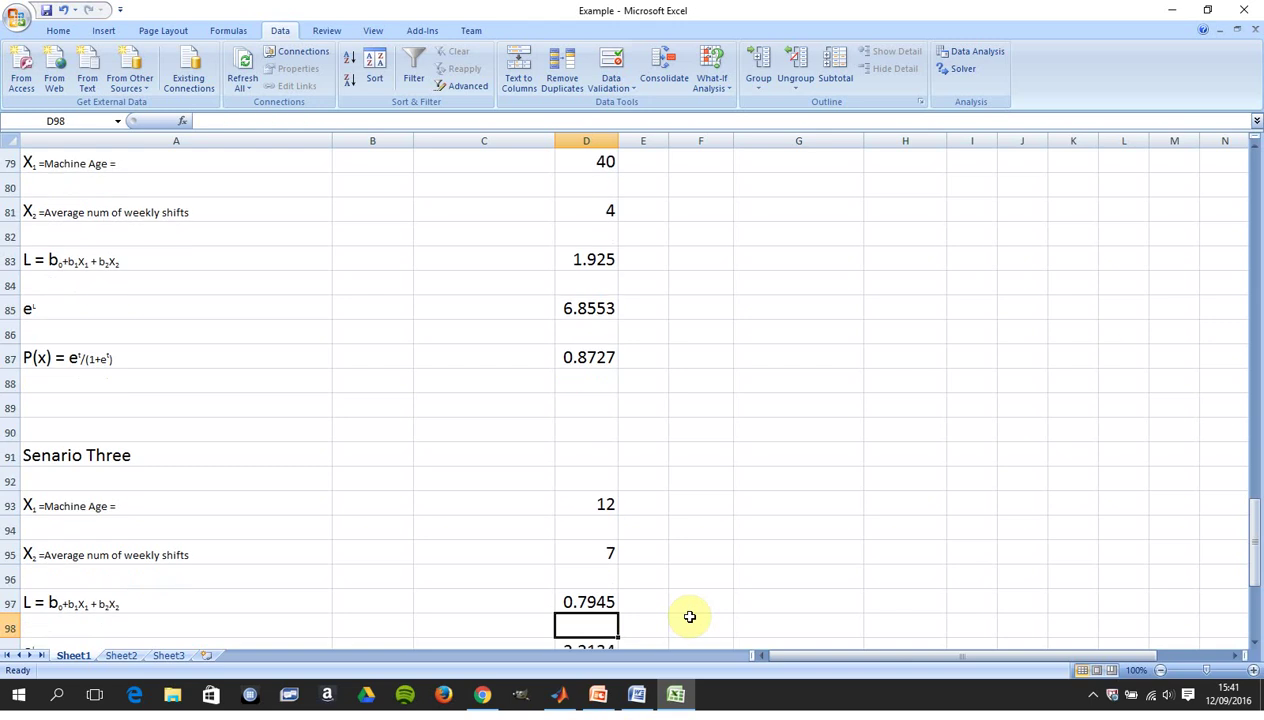
{"action": "key", "text": "Down"}
{"action": "key", "text": "Up"}
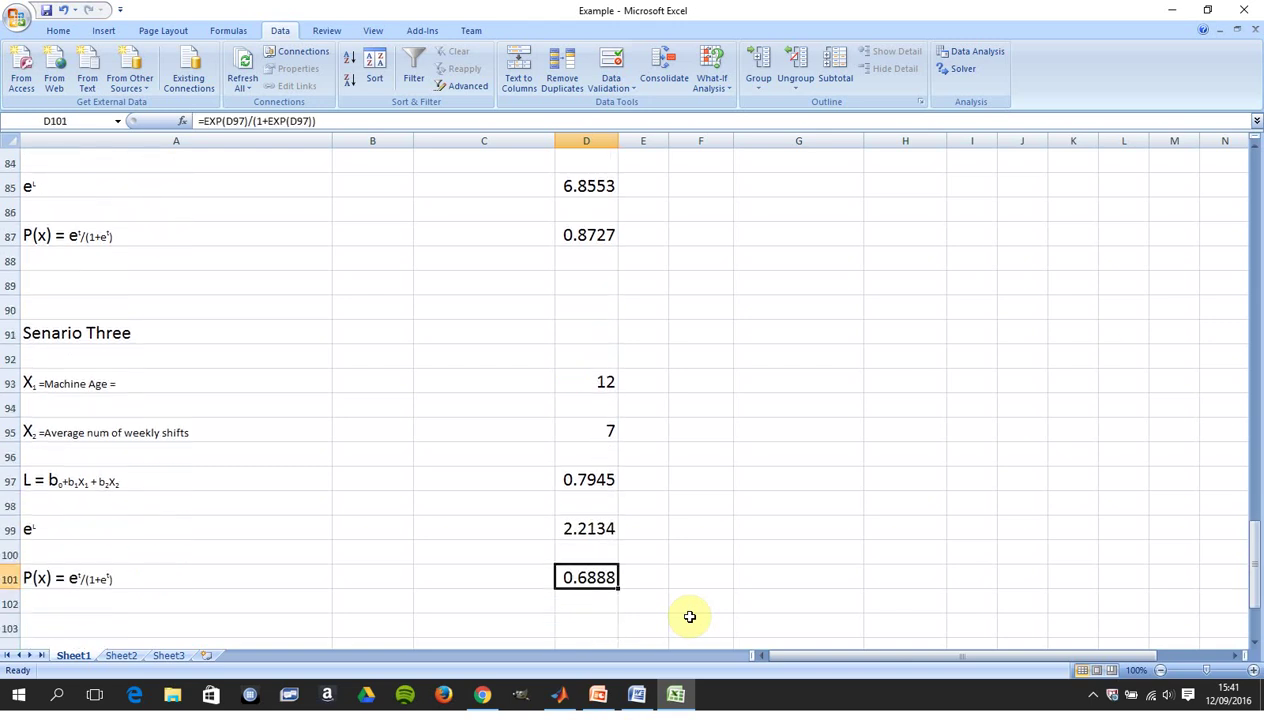